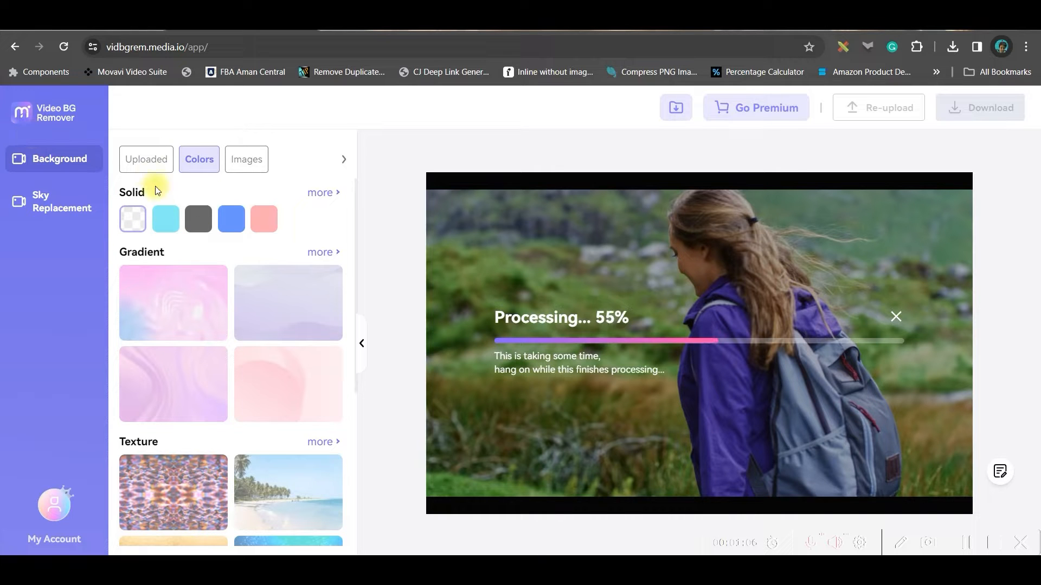
# Try the snowy night forest, village alley, graffiti tunnel and abandoned hall images as the video's background.
pyautogui.click(242, 165)
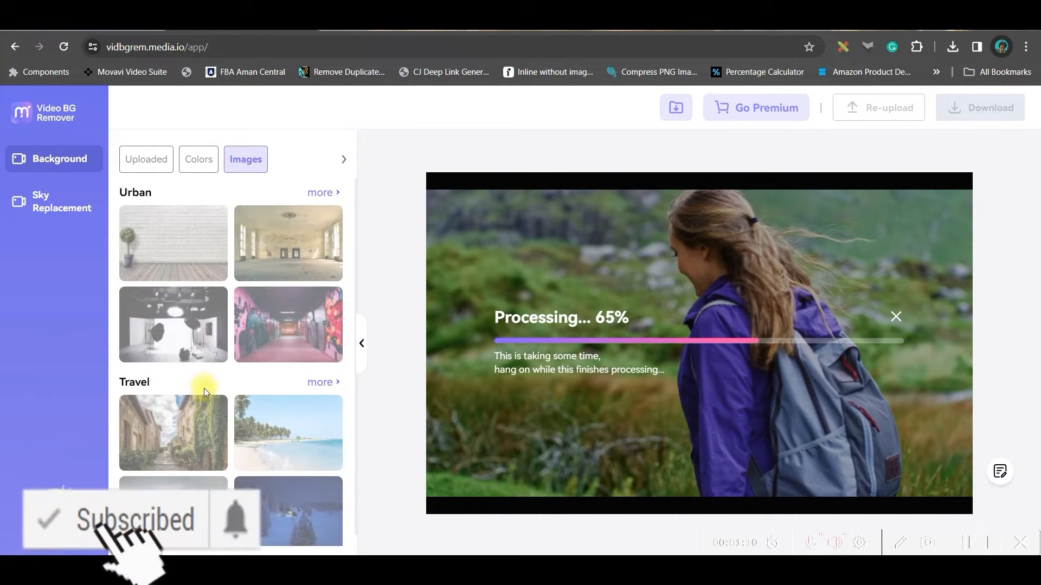
pyautogui.scroll(-1, 228, 387)
pyautogui.scroll(1, 192, 361)
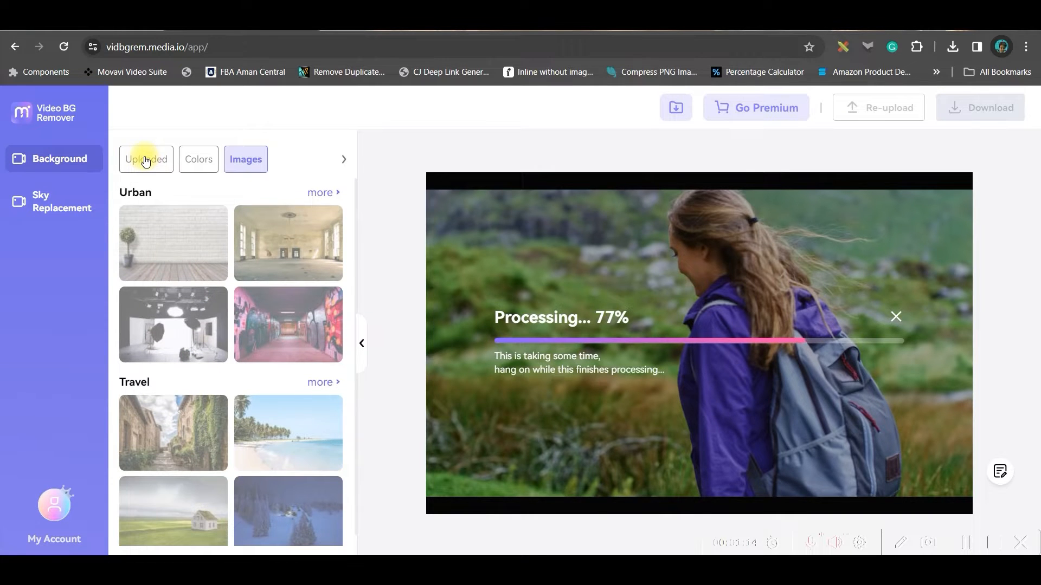
pyautogui.scroll(-1, 304, 455)
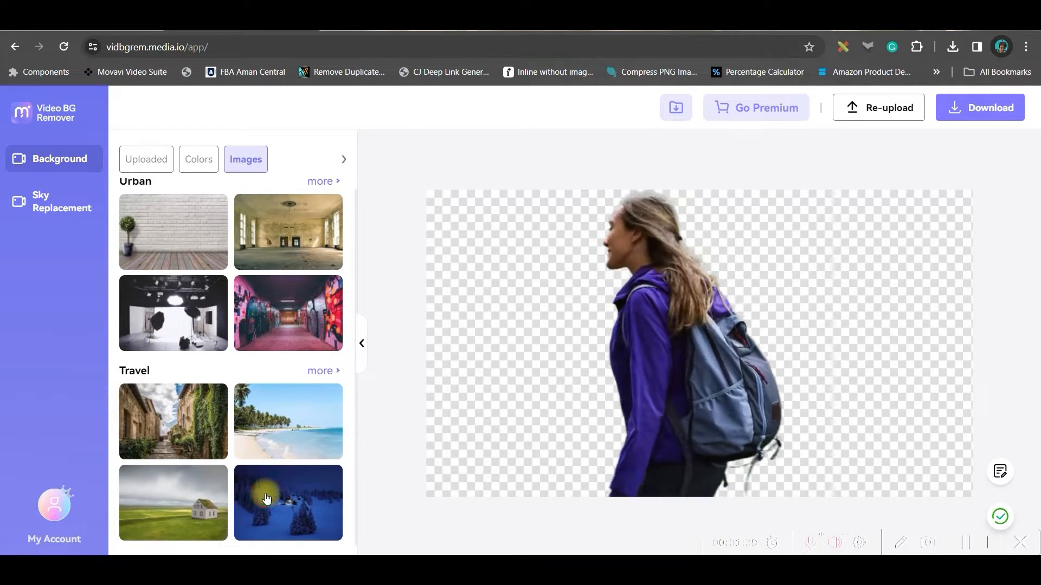
pyautogui.click(266, 498)
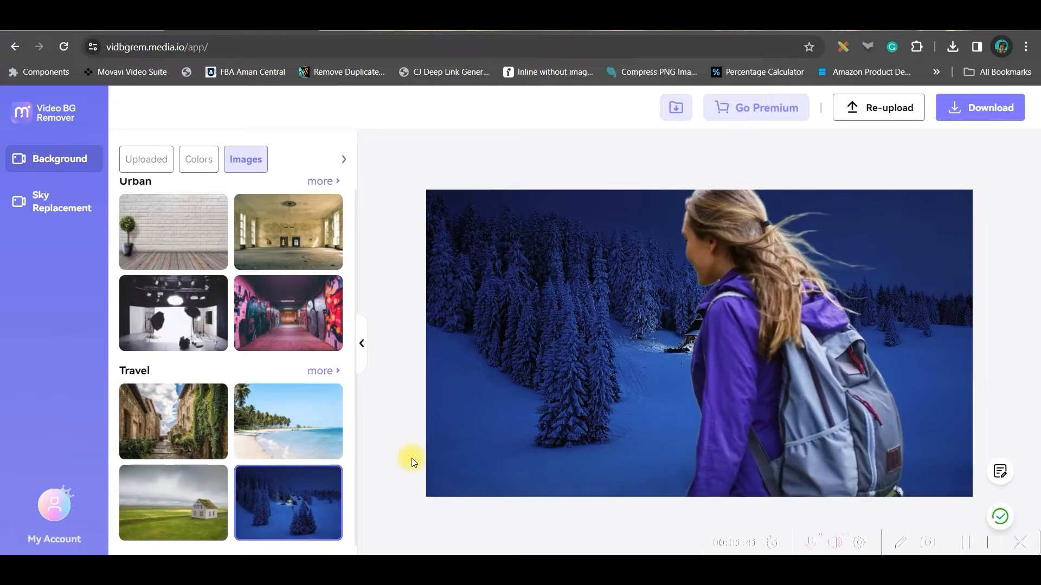
pyautogui.click(190, 426)
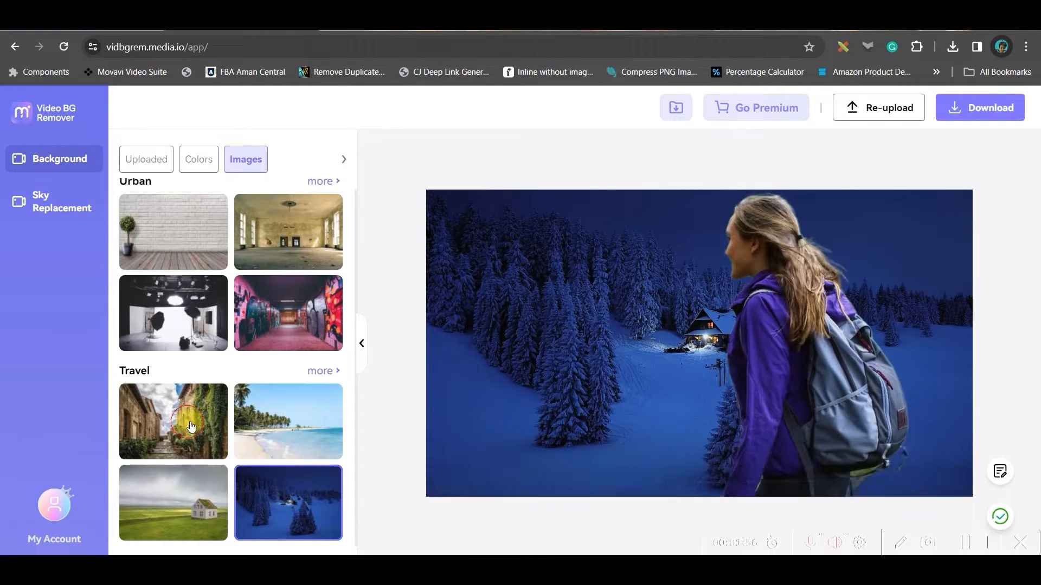
pyautogui.click(268, 495)
pyautogui.click(285, 307)
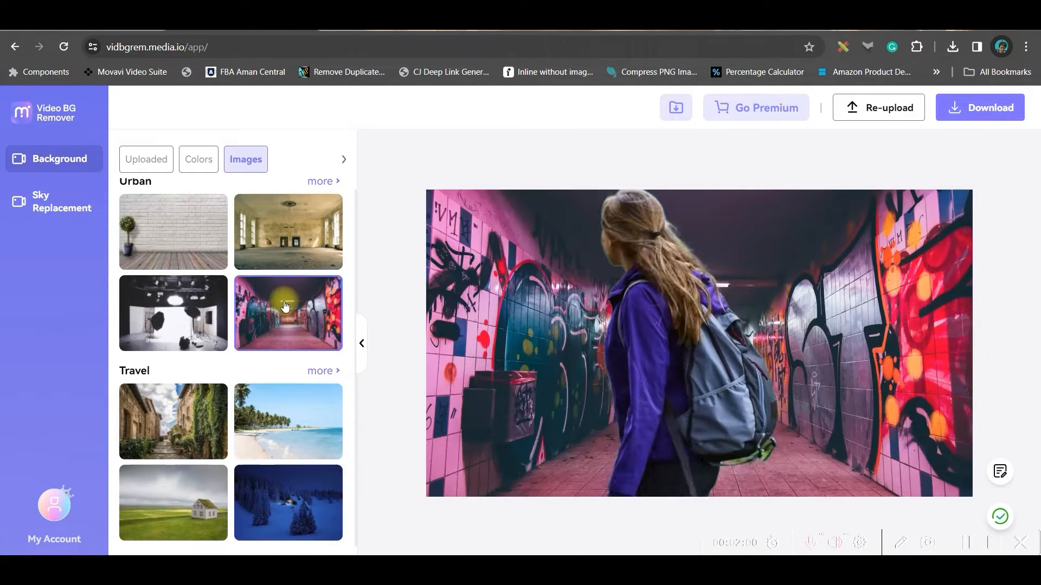
pyautogui.click(283, 235)
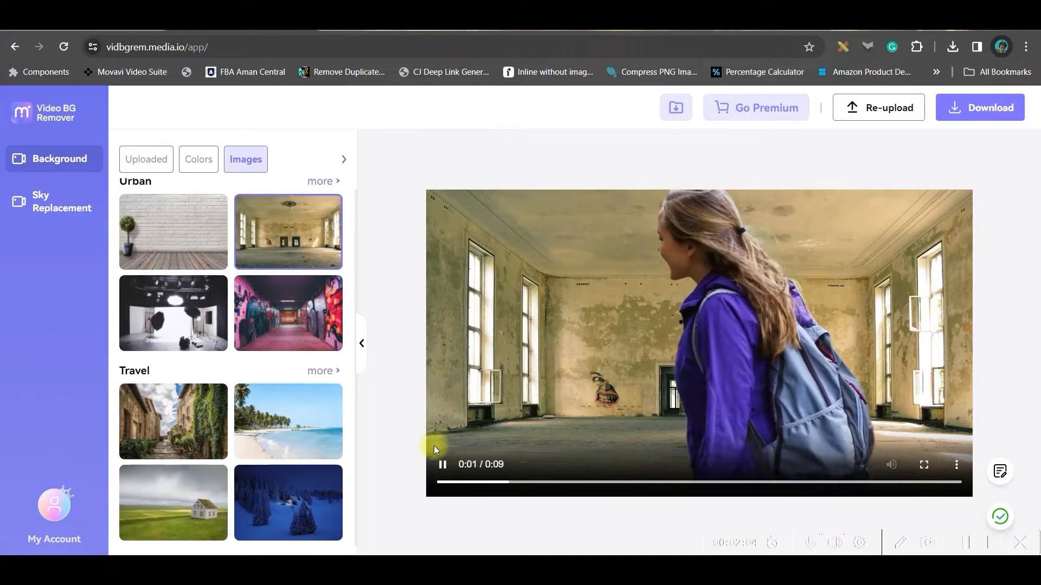
# Import the Leonardo_Diffusion_XL_House image from drive E: and use it as the video's background.
pyautogui.click(145, 159)
pyautogui.click(182, 208)
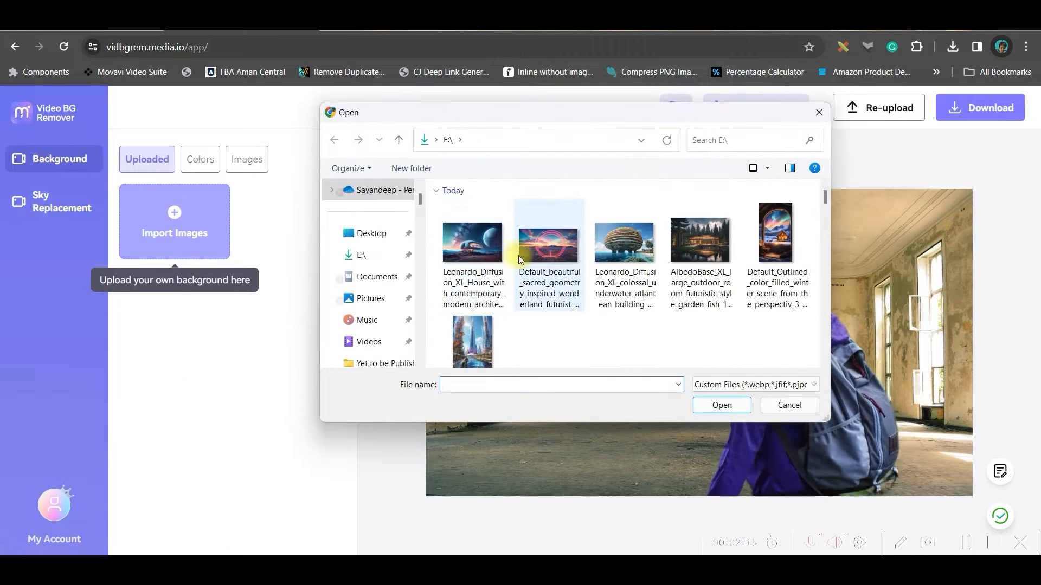
pyautogui.click(476, 252)
pyautogui.click(723, 406)
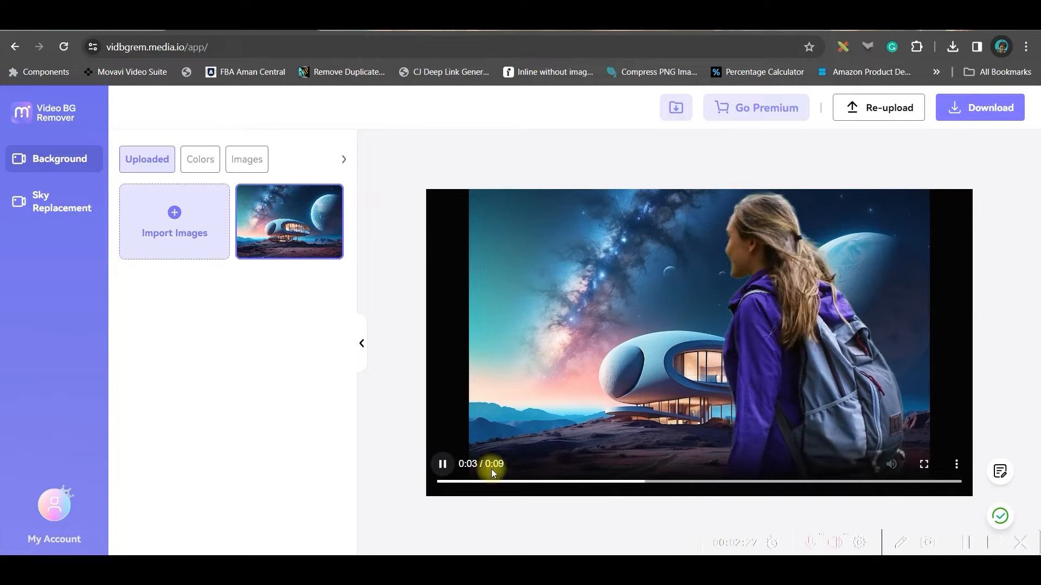
# Try the blue, cyan, light green and red solid colours as the video's background.
pyautogui.click(200, 165)
pyautogui.click(235, 218)
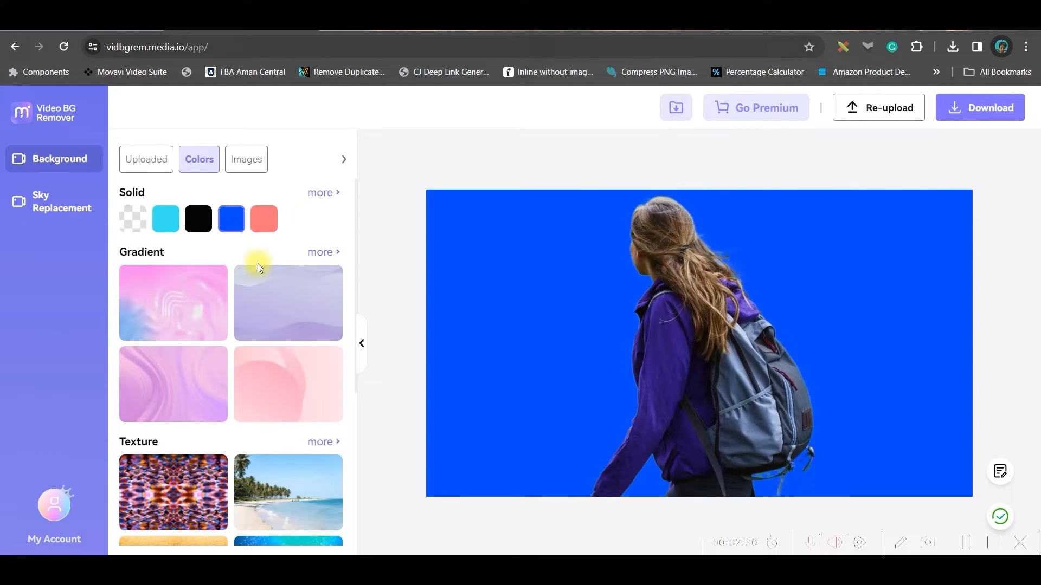
pyautogui.click(165, 219)
pyautogui.click(325, 194)
pyautogui.click(132, 216)
pyautogui.click(340, 199)
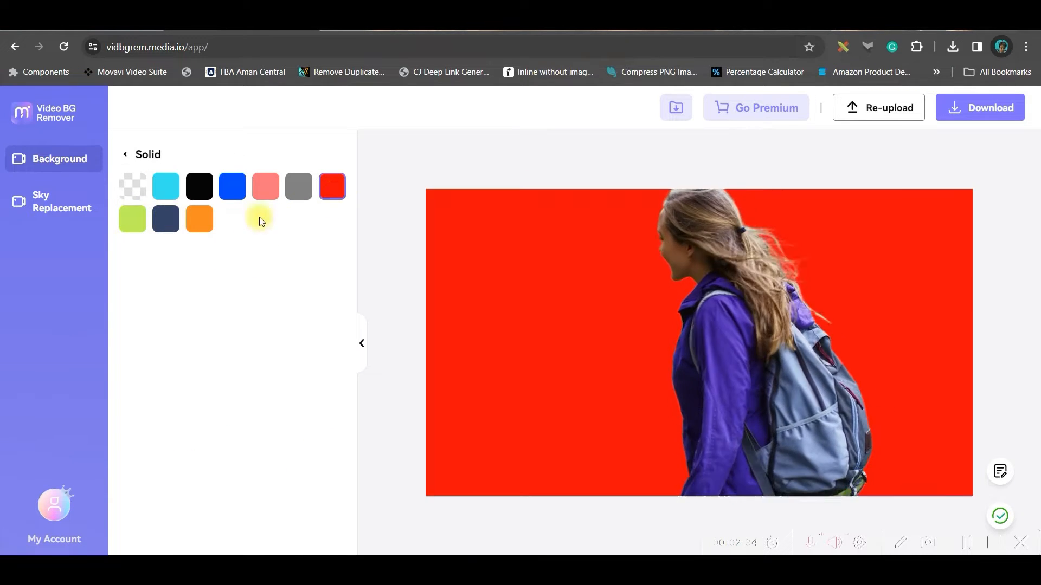
# Return to the image backgrounds and try the graffiti tunnel and the Travel scenes, including the village alley and the palm beach.
pyautogui.click(126, 154)
pyautogui.click(263, 159)
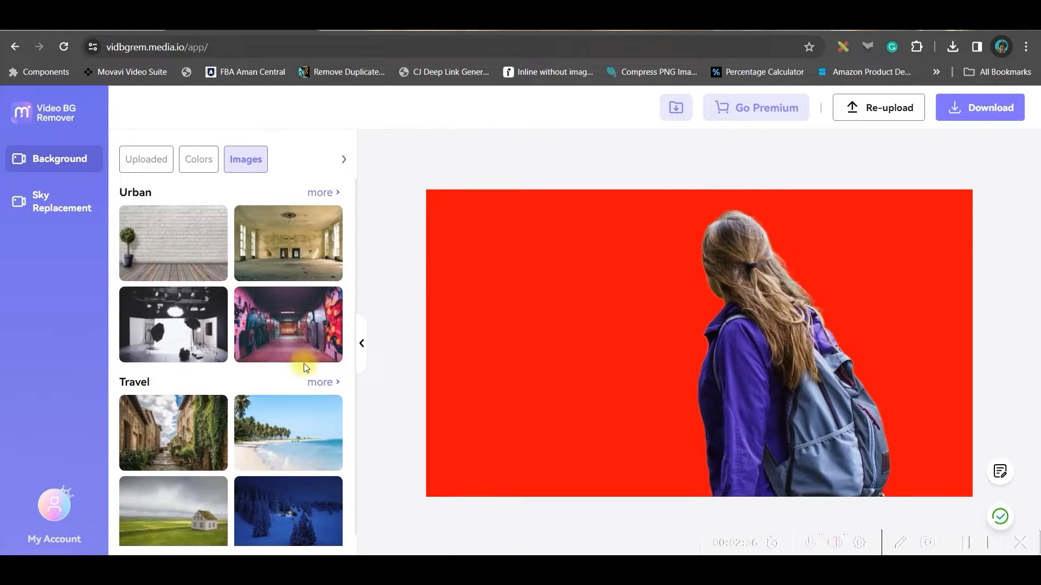
pyautogui.click(289, 332)
pyautogui.click(173, 433)
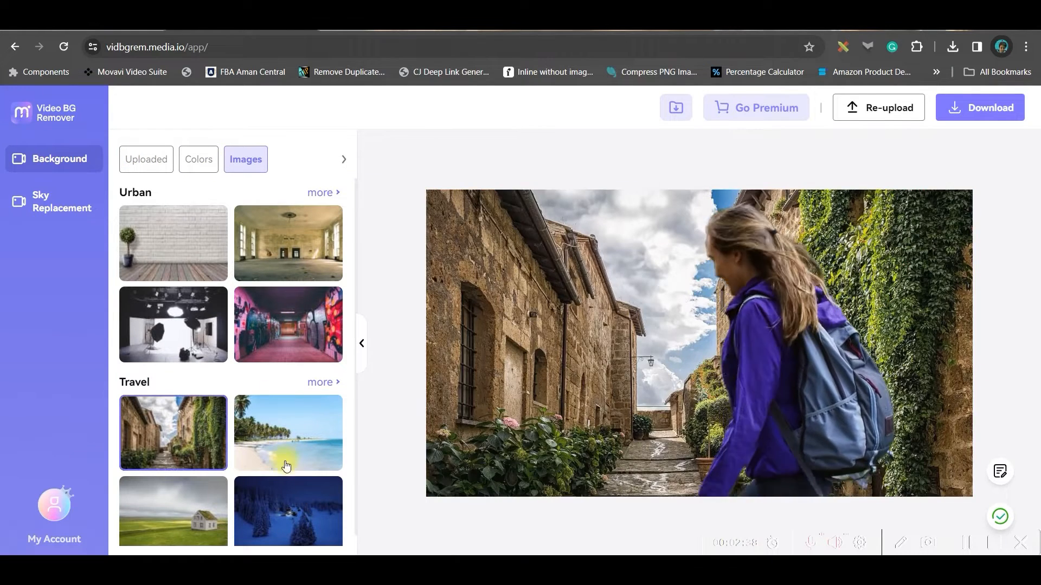
pyautogui.click(280, 512)
pyautogui.click(294, 449)
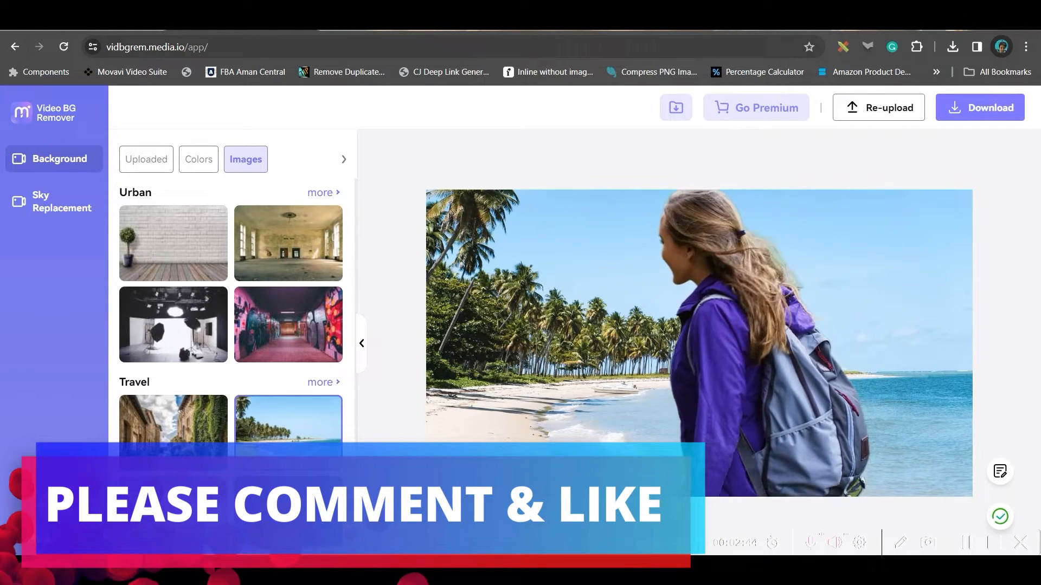
# Download the full-length video with the village alley background as MP4.
pyautogui.click(975, 108)
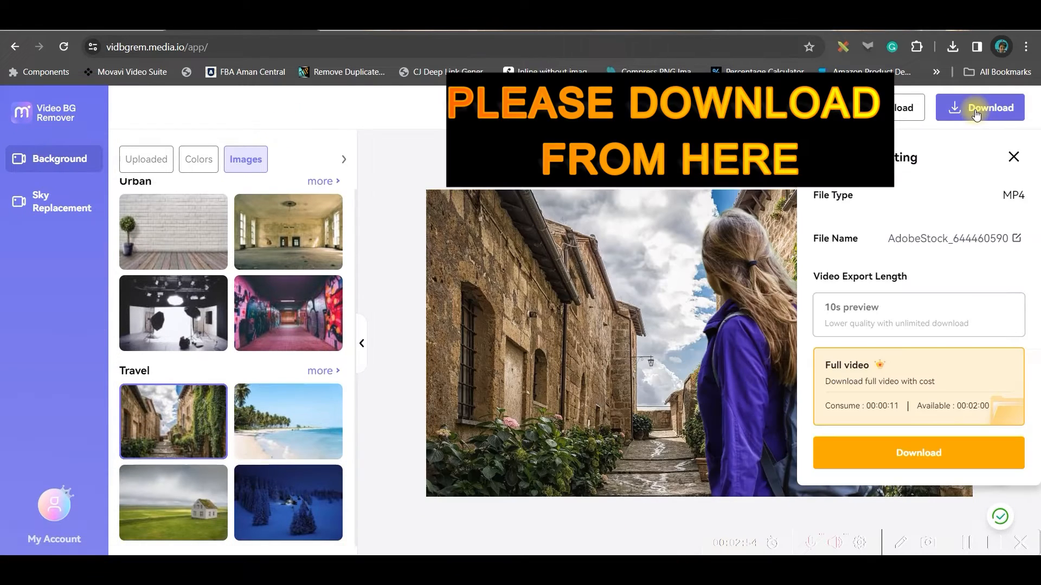
pyautogui.click(976, 114)
pyautogui.click(975, 114)
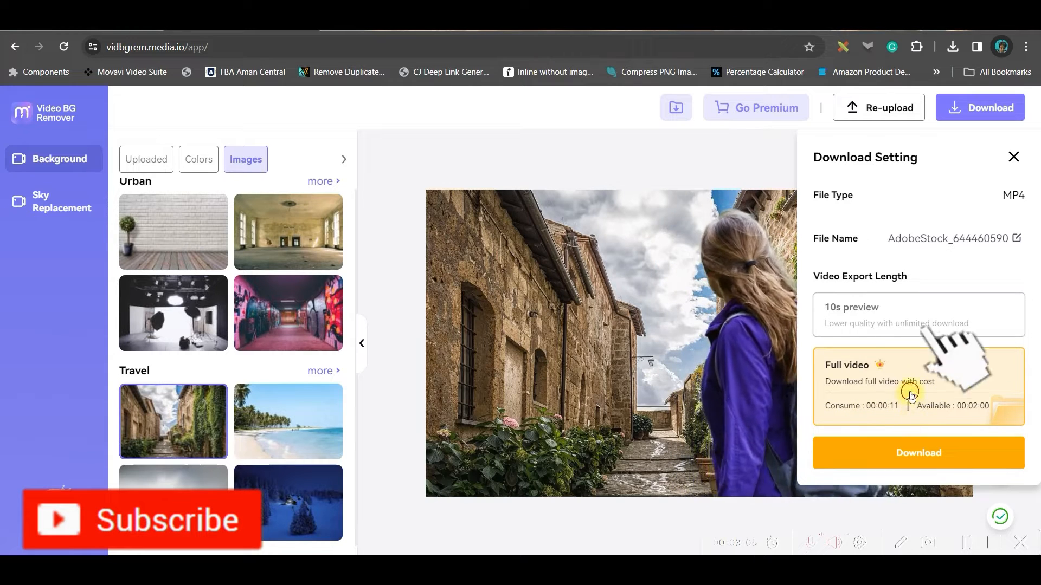
pyautogui.click(932, 462)
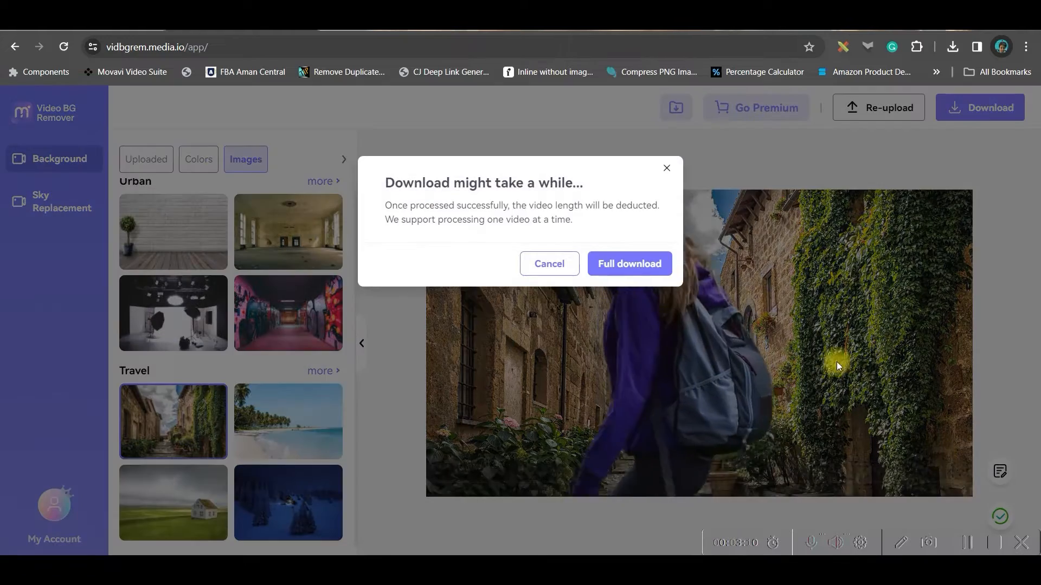
# Switch to cutout.pro and log in with the suggested Google account.
pyautogui.click(645, 264)
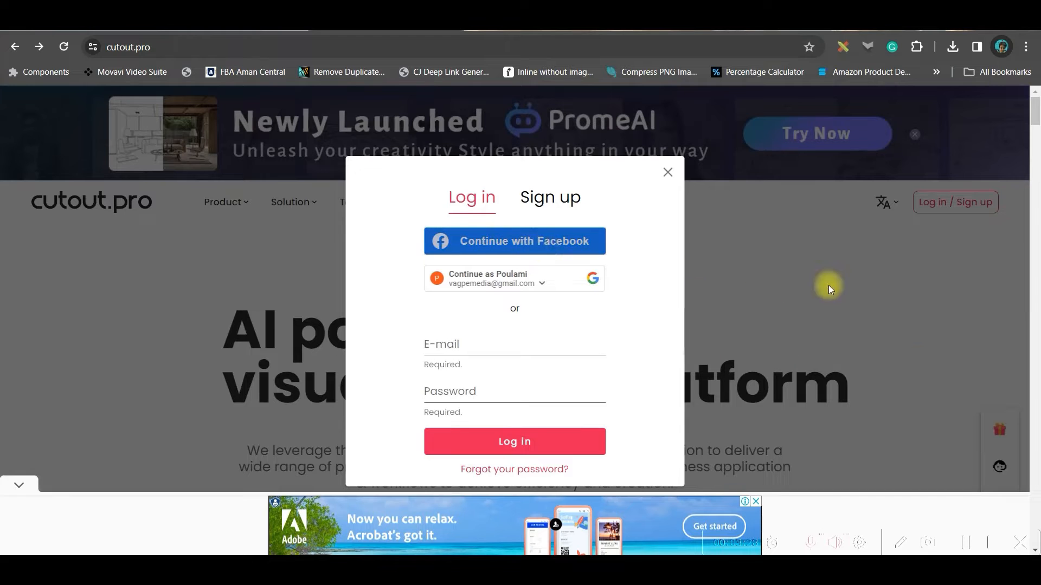
pyautogui.click(572, 283)
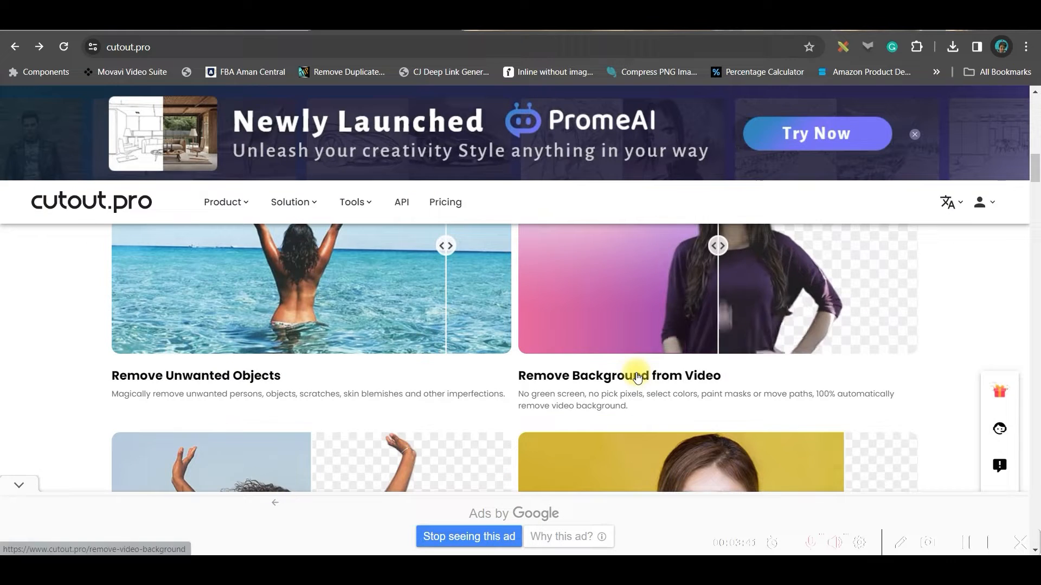
pyautogui.click(652, 371)
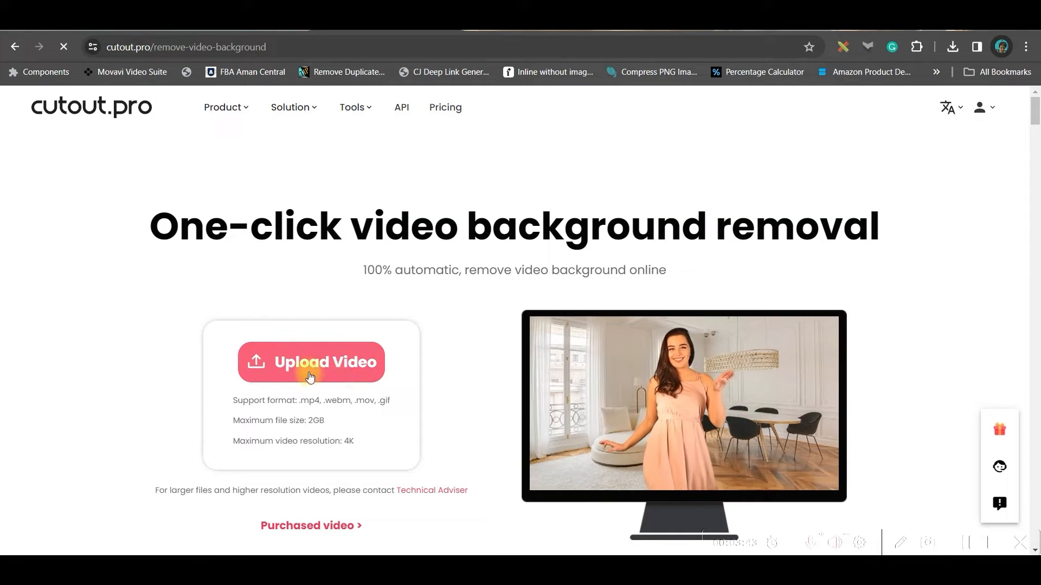
# Upload the hiker video for background removal and preview it on the green and blue backgrounds.
pyautogui.click(334, 371)
pyautogui.click(537, 312)
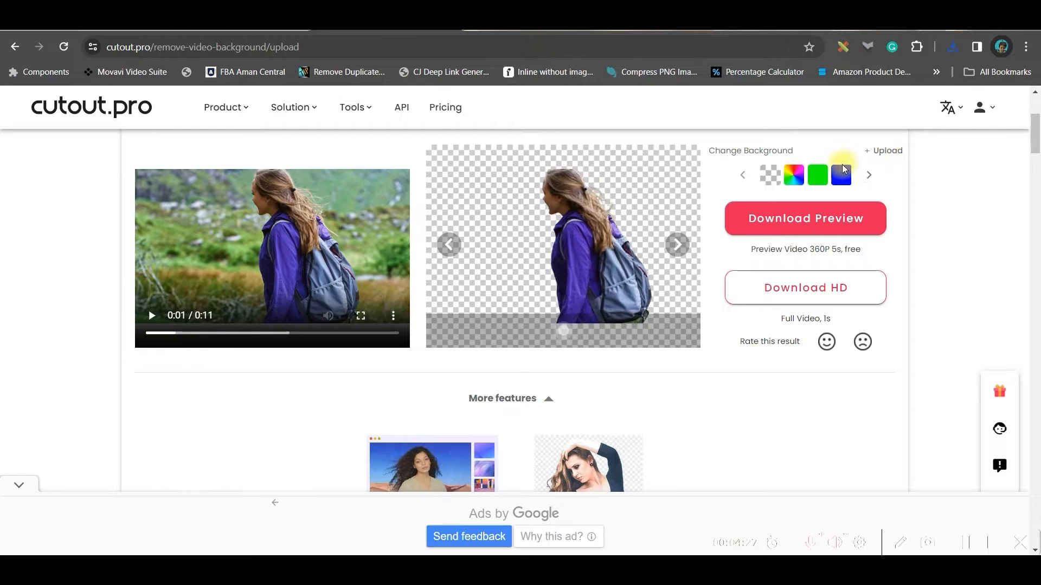
pyautogui.click(818, 175)
pyautogui.click(842, 179)
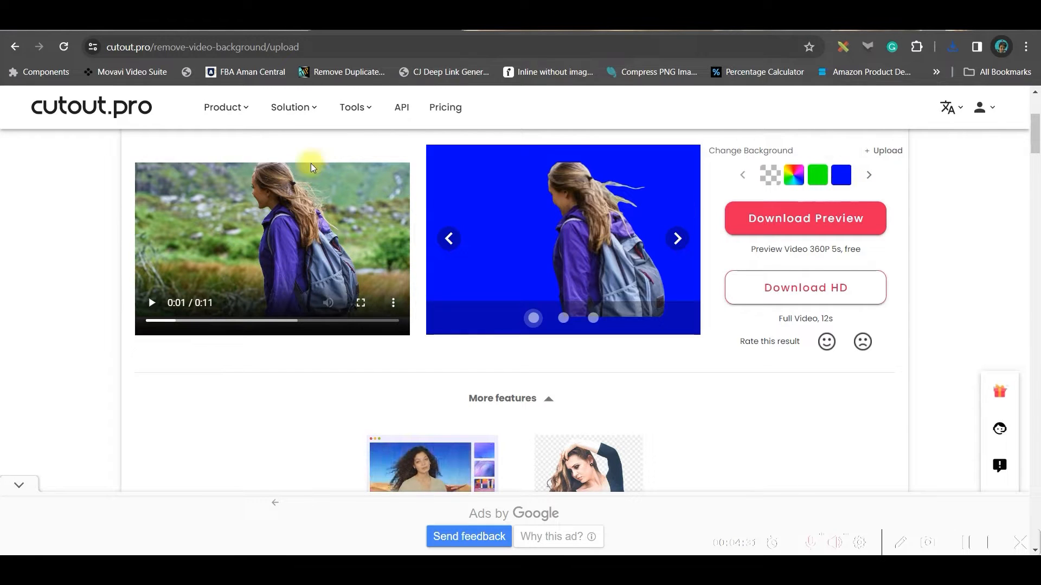
# Upload the AlbedoBase_XL forest house image as the video's background and download the free 360P preview.
pyautogui.click(886, 153)
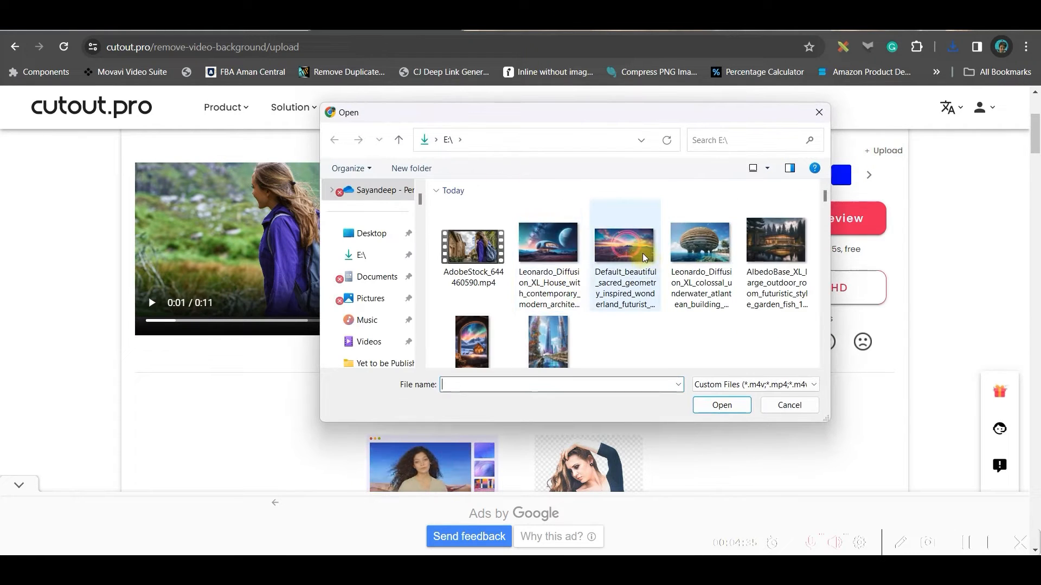
pyautogui.click(720, 405)
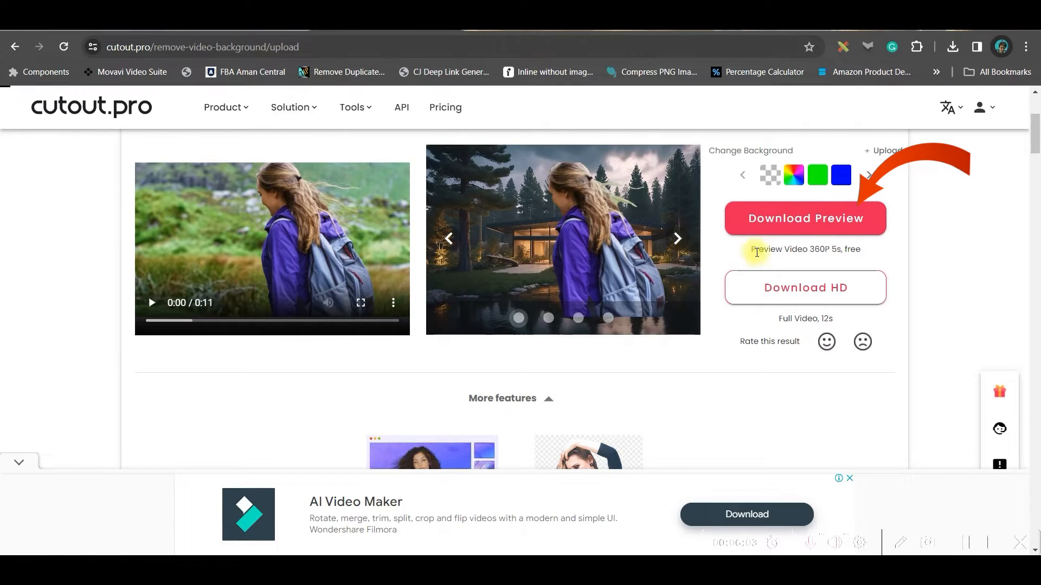
pyautogui.click(830, 221)
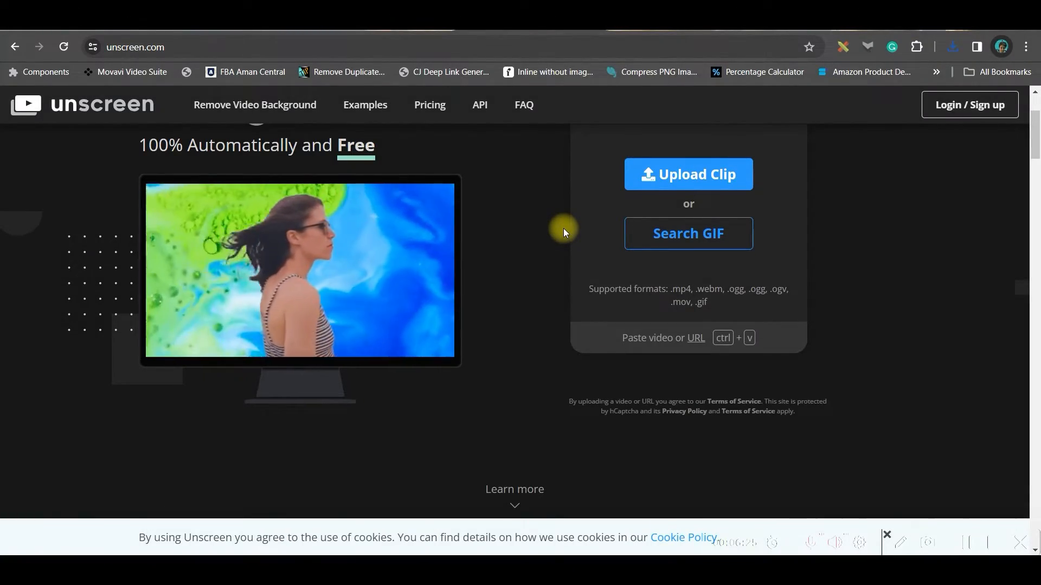
# Switch to unscreen.com and log in to the account.
pyautogui.click(976, 104)
pyautogui.click(359, 339)
pyautogui.click(359, 379)
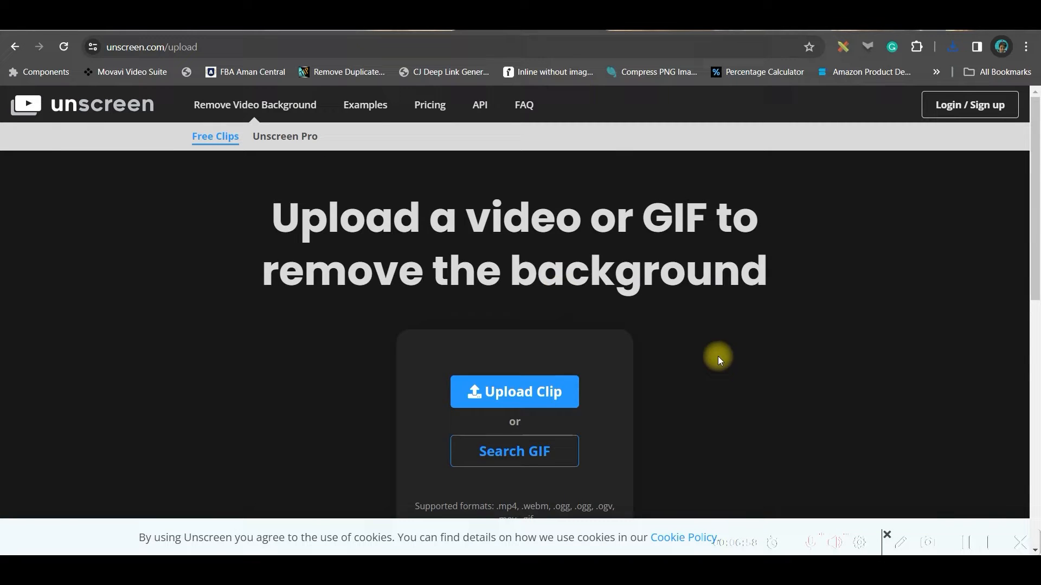
# Open Unscreen's video background remover and upload the hiker clip from drive E:.
pyautogui.scroll(-2, 717, 356)
pyautogui.click(515, 256)
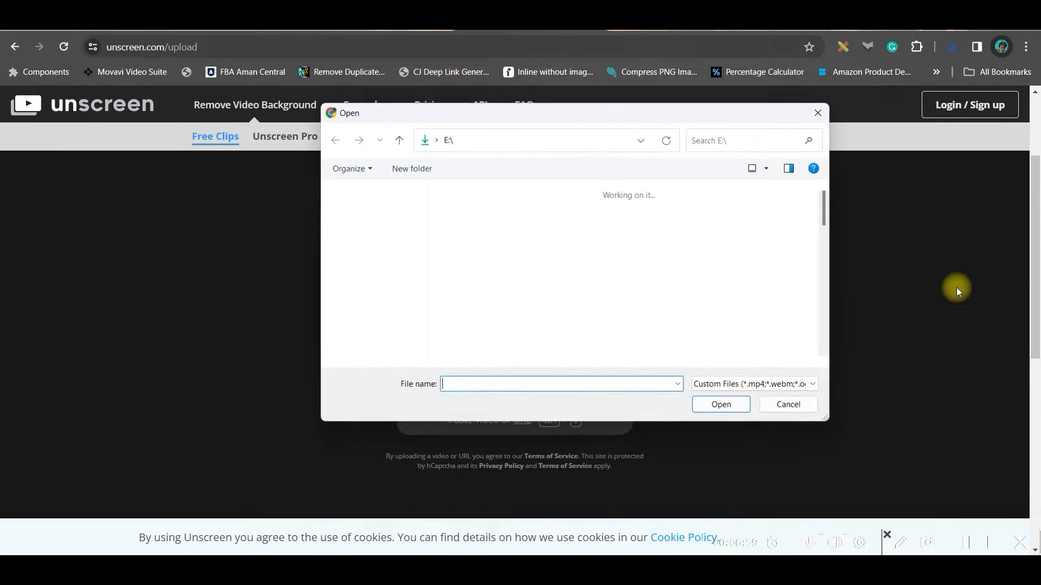
pyautogui.doubleClick(533, 263)
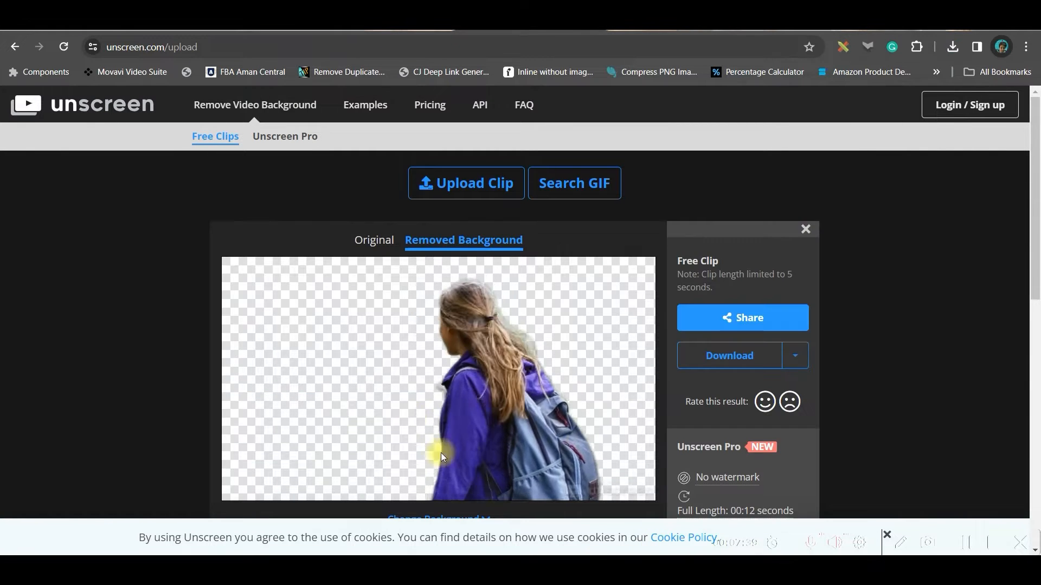
# Try the Mixingcolors, Waves and Asteroids video backgrounds behind the hiker and settle on Oceanview.
pyautogui.scroll(-4, 562, 342)
pyautogui.click(450, 321)
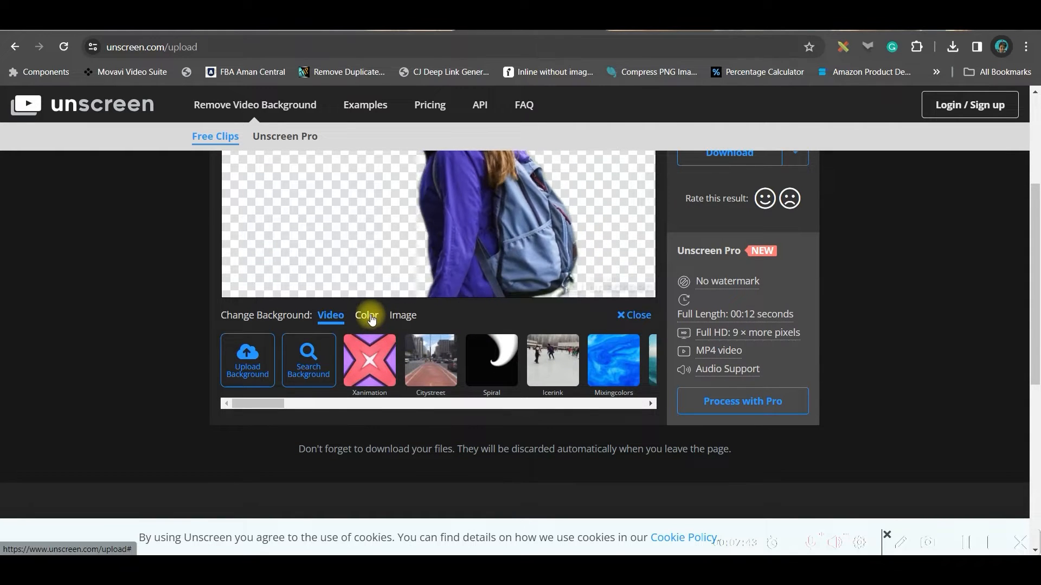
pyautogui.click(603, 370)
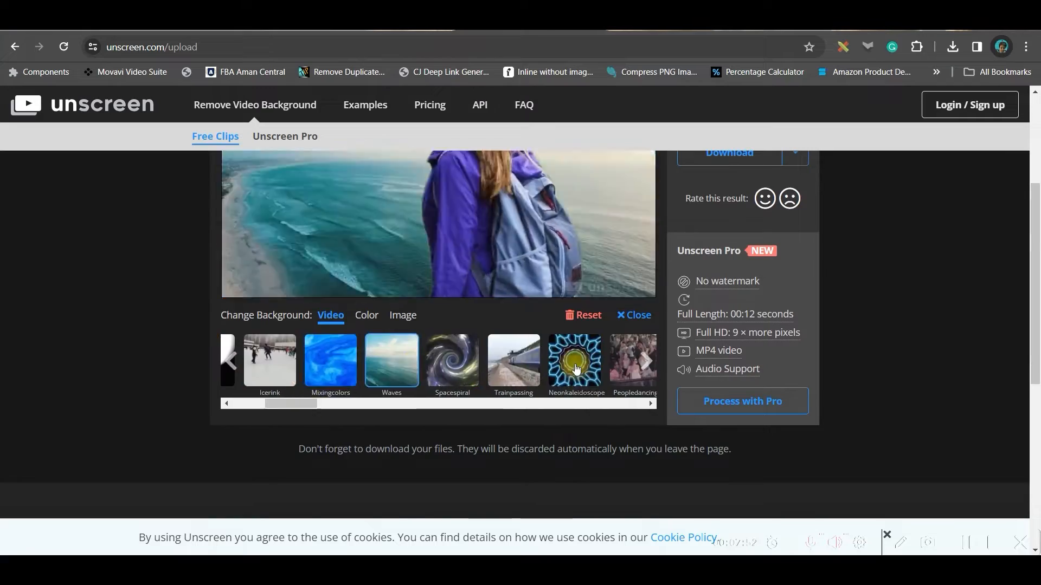
pyautogui.scroll(1, 542, 368)
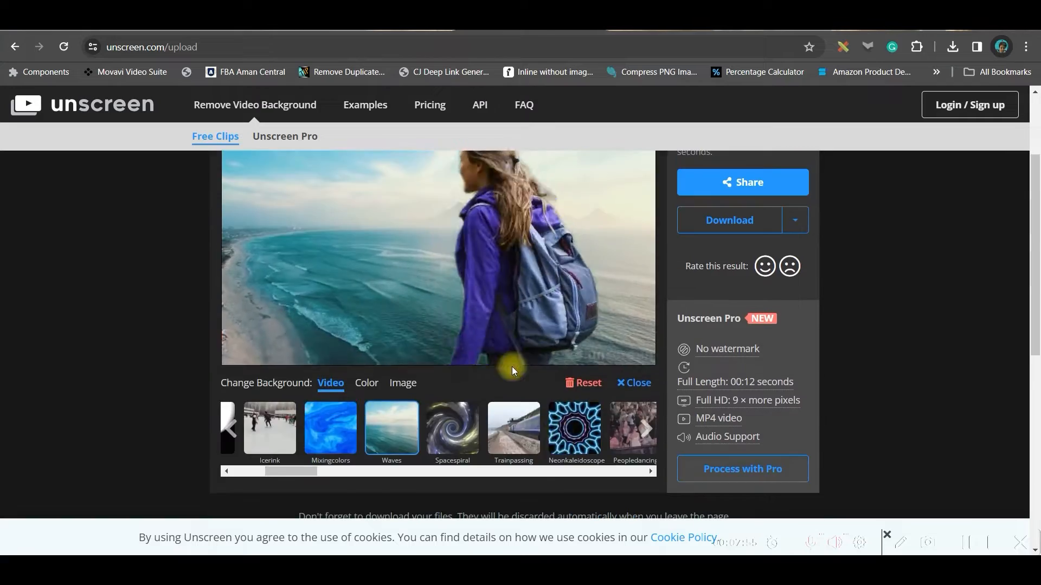
pyautogui.click(650, 428)
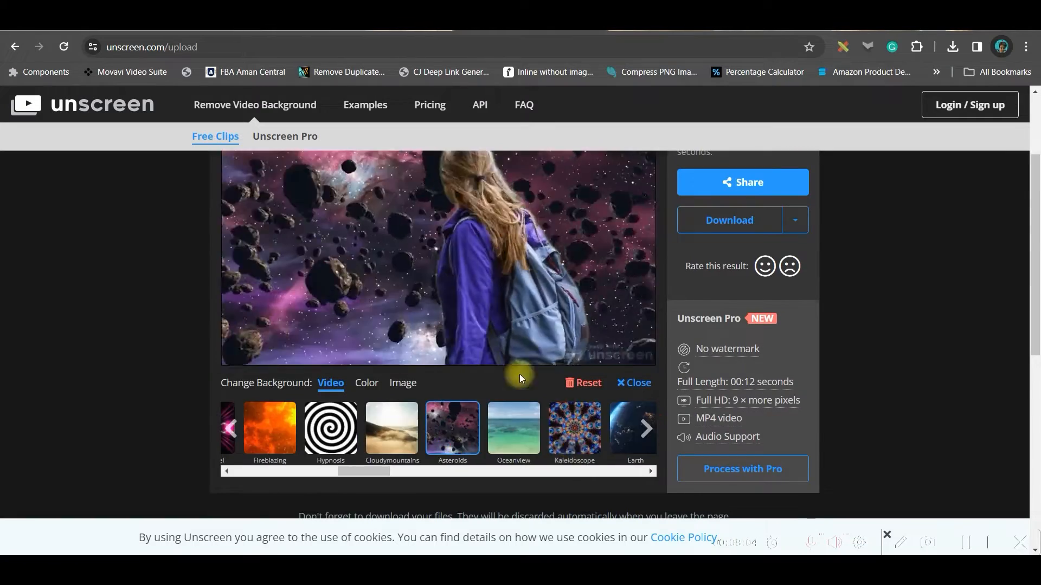
pyautogui.scroll(3, 644, 377)
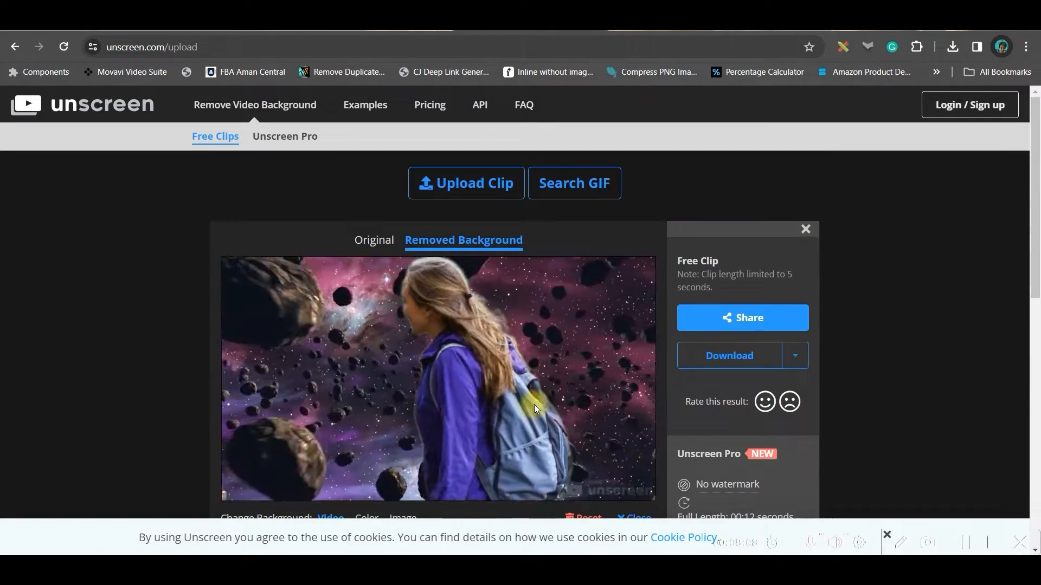
pyautogui.scroll(-5, 643, 378)
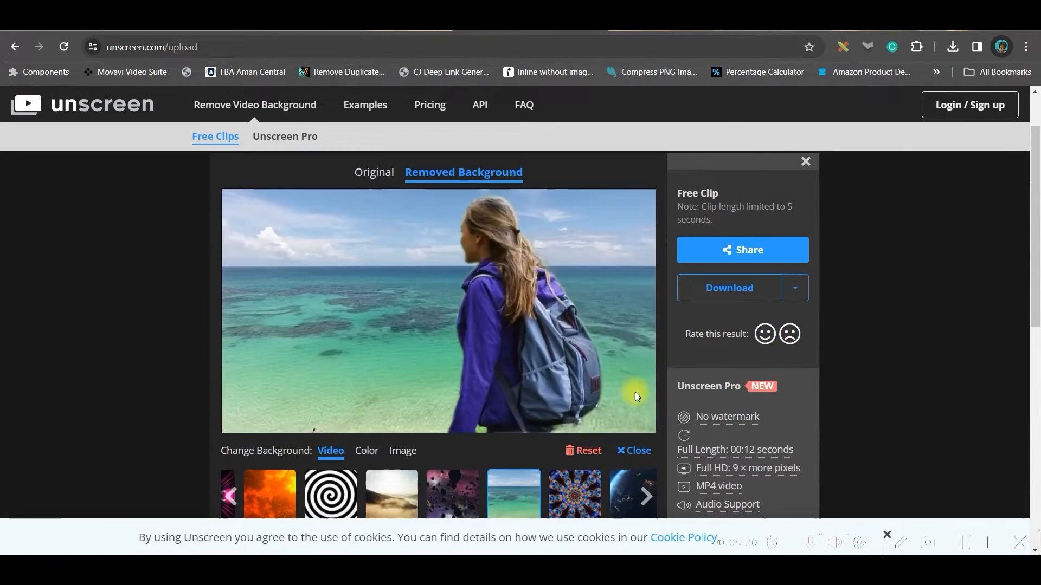
pyautogui.scroll(-2, 623, 417)
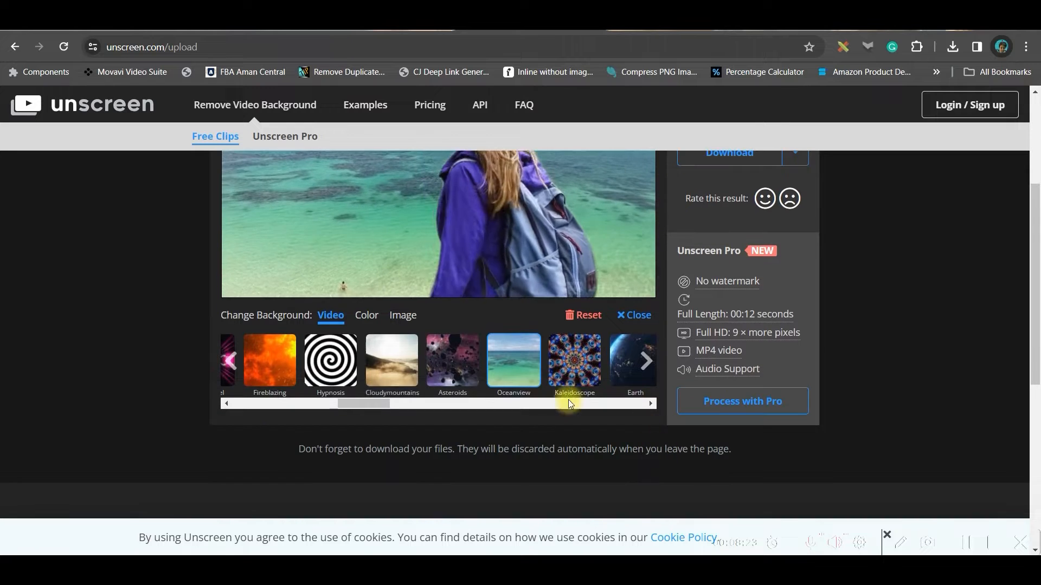
# Browse the image backgrounds and the solid colour backgrounds offered for the clip.
pyautogui.click(406, 315)
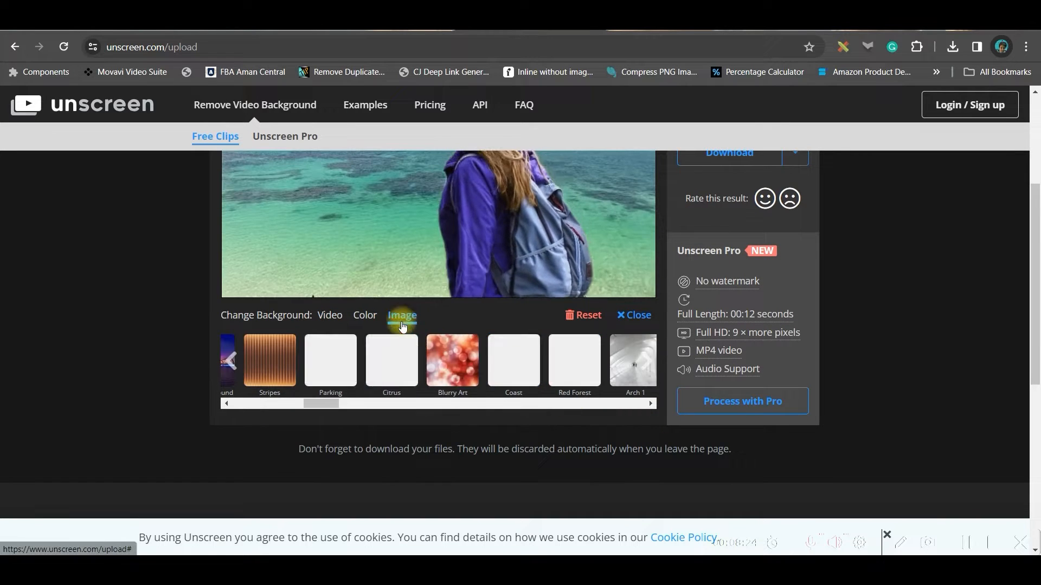
pyautogui.click(366, 320)
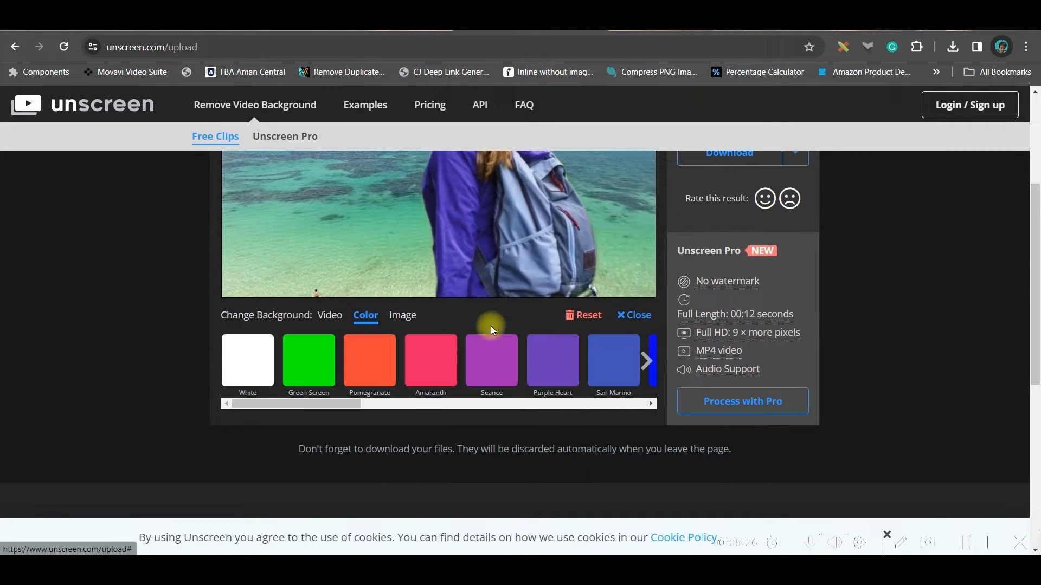
# Return to the video backgrounds and download the hiker clip with the ocean view background from Unscreen.
pyautogui.click(336, 323)
pyautogui.scroll(1, 521, 336)
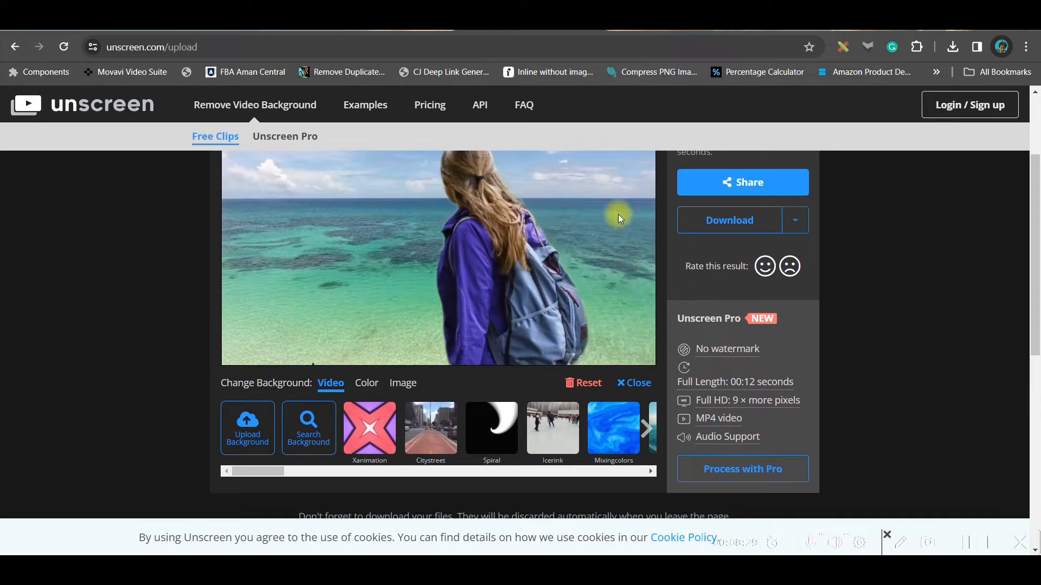
pyautogui.scroll(2, 774, 356)
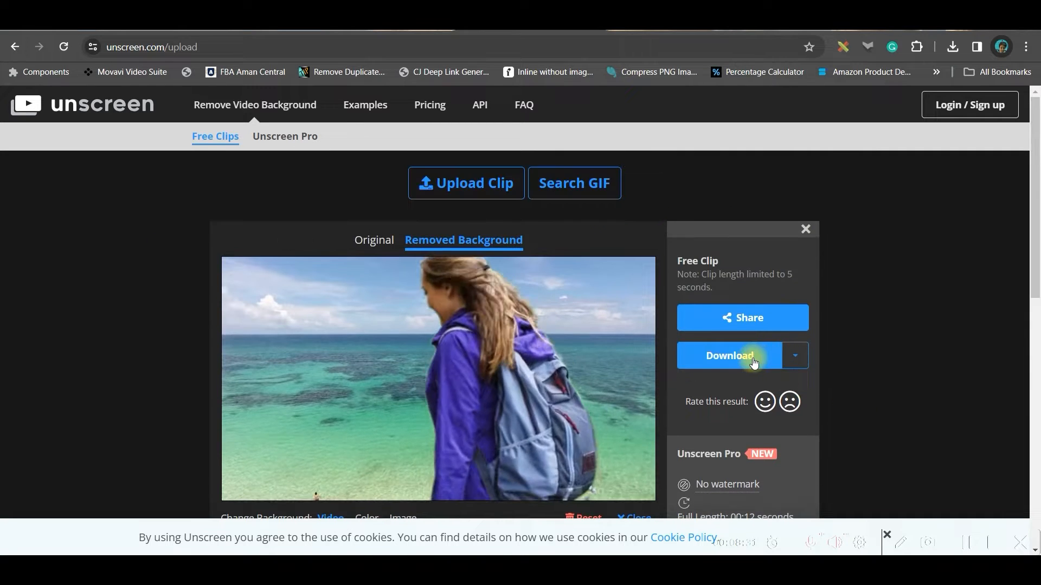
pyautogui.click(750, 357)
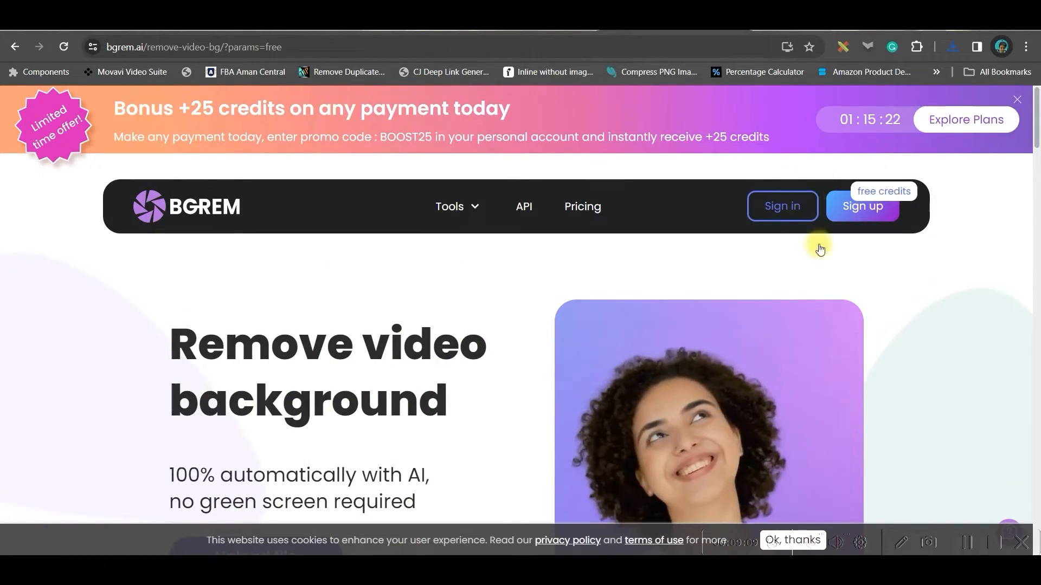
# Sign up for BGREM's video background remover with a Google account.
pyautogui.click(856, 206)
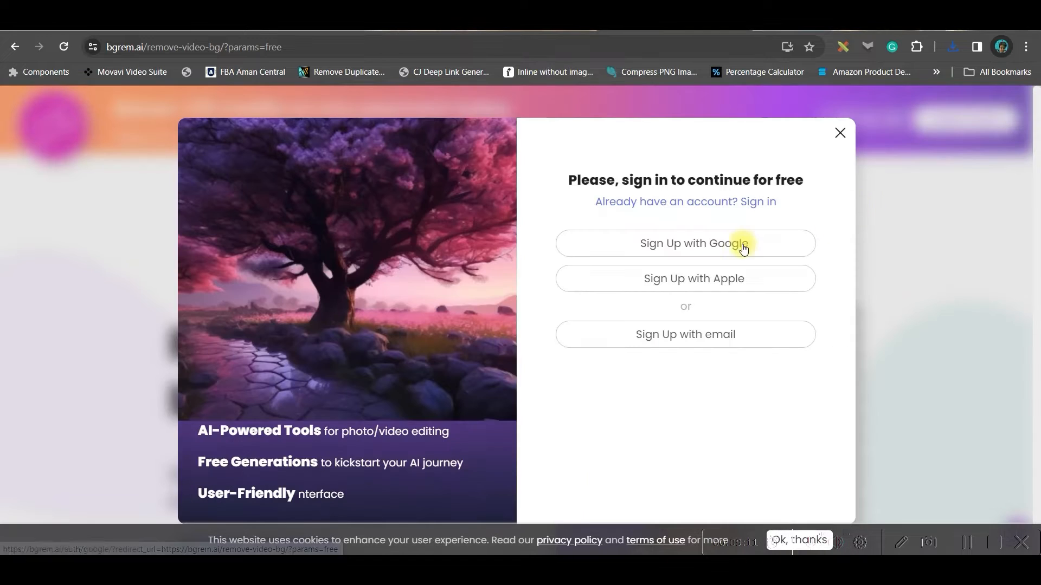
pyautogui.click(736, 245)
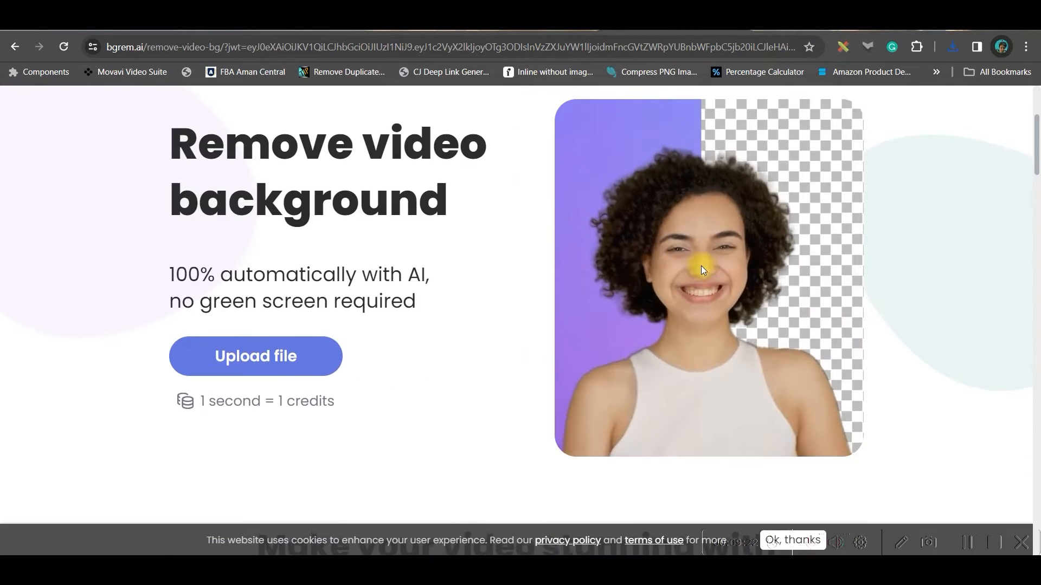
pyautogui.scroll(3, 701, 270)
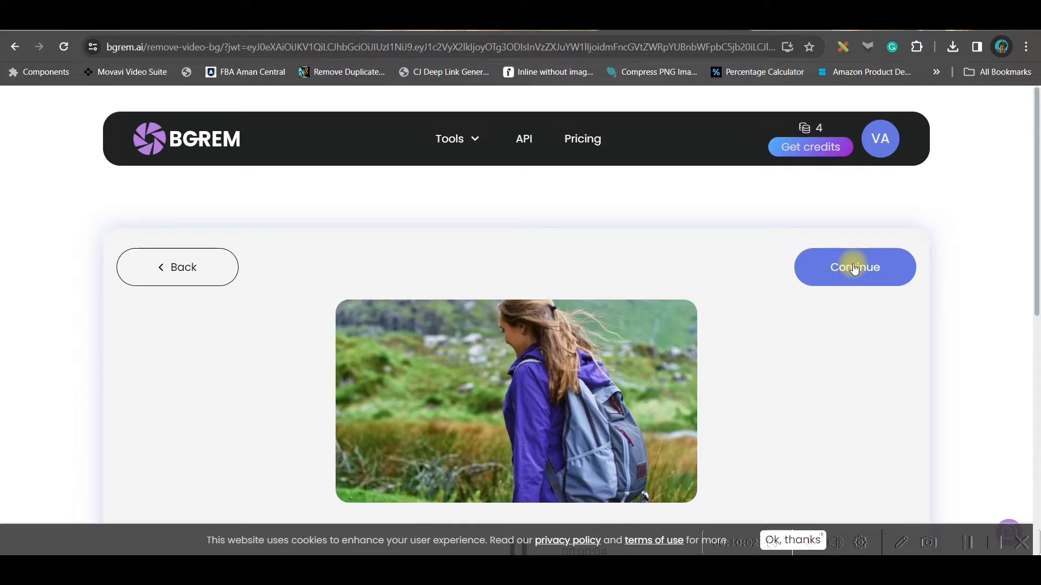
pyautogui.click(854, 265)
pyautogui.scroll(-2, 762, 425)
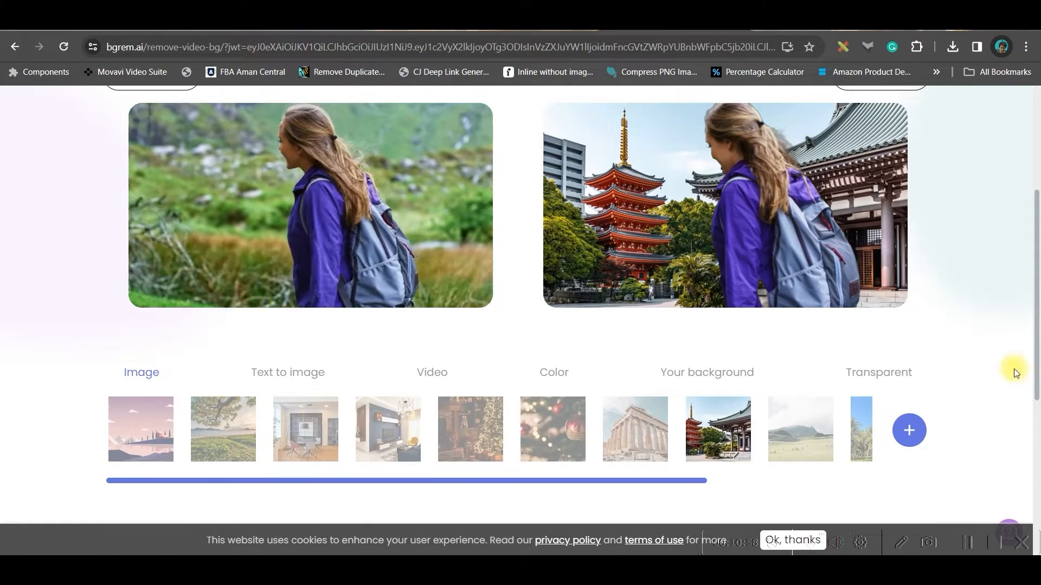
# Browse the transparent, own-upload and text-to-image background options for the hiker video.
pyautogui.click(870, 378)
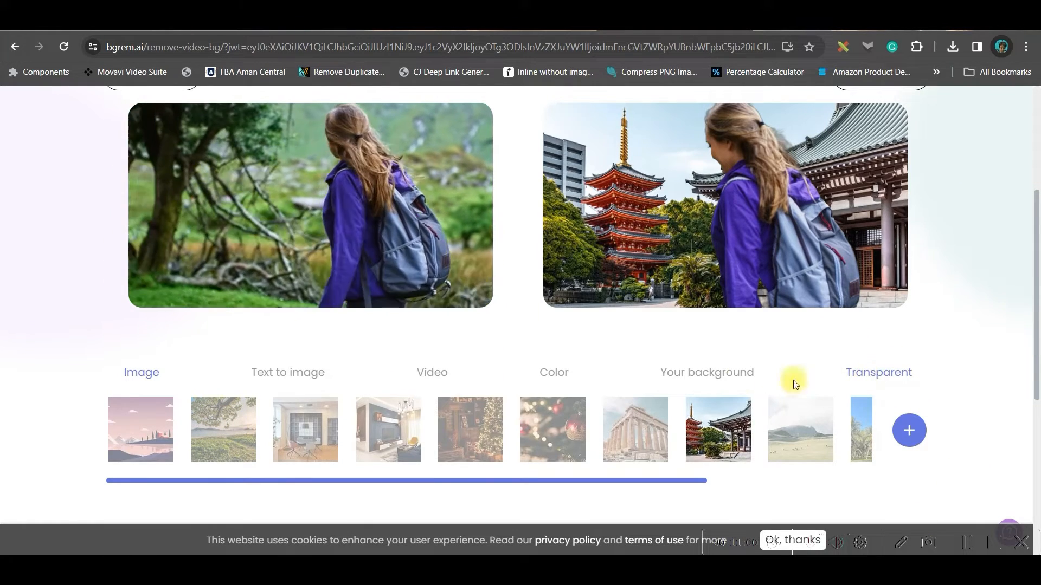
pyautogui.click(712, 381)
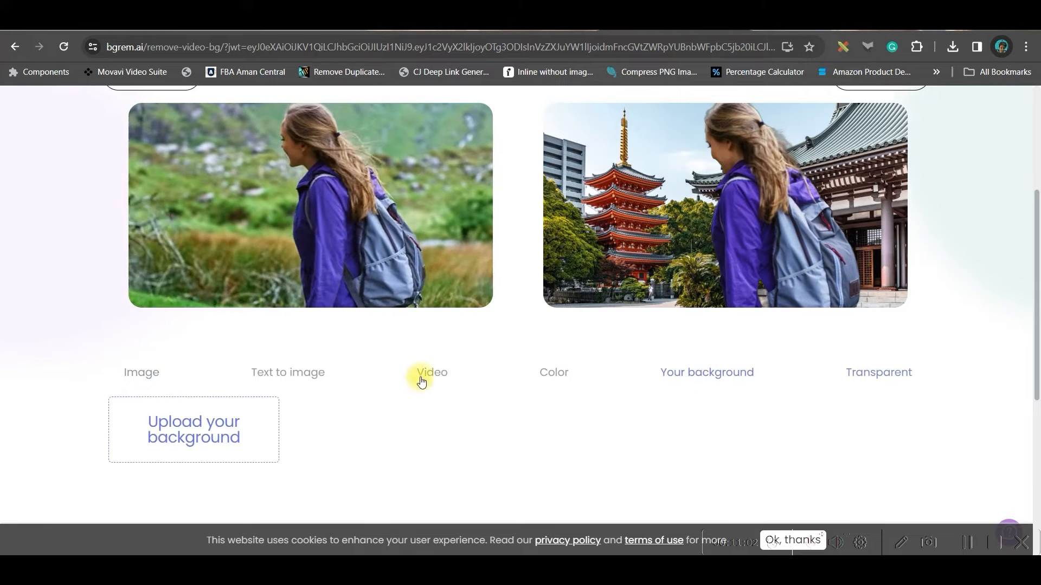
pyautogui.click(315, 371)
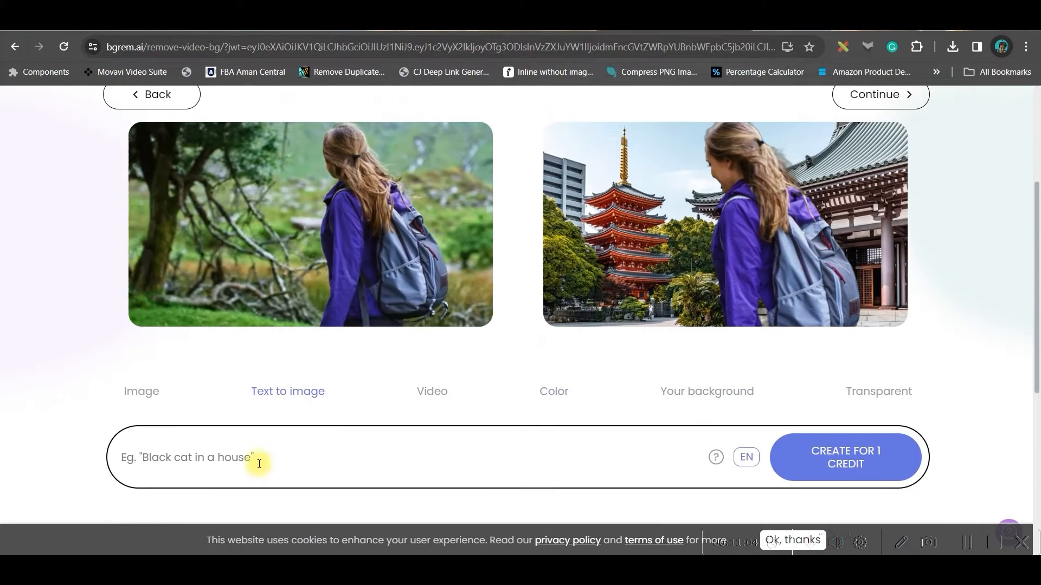
pyautogui.scroll(-3, 549, 383)
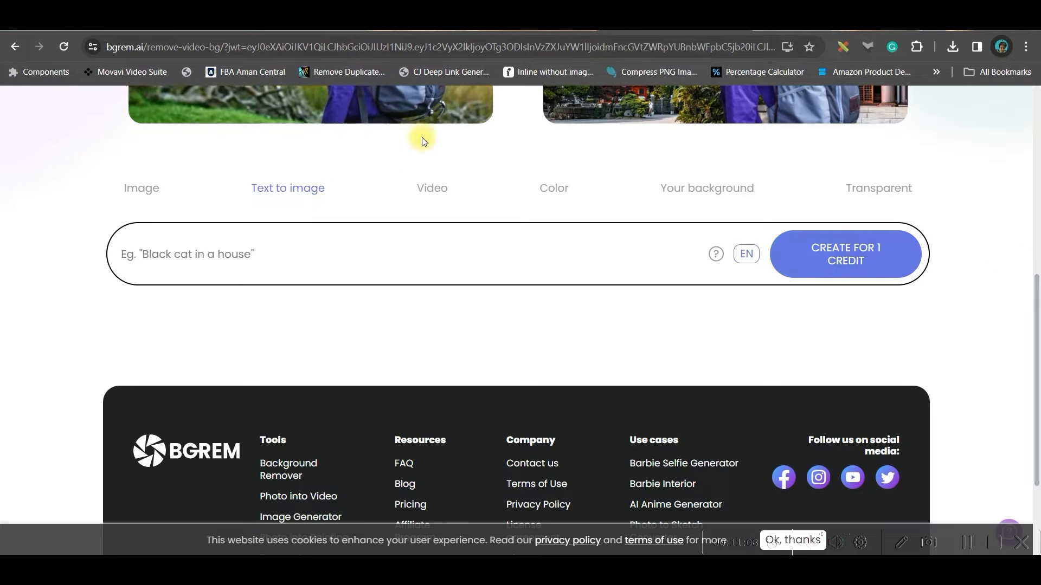
# Choose the night city street video as the hiker's background and continue to video editing.
pyautogui.click(424, 193)
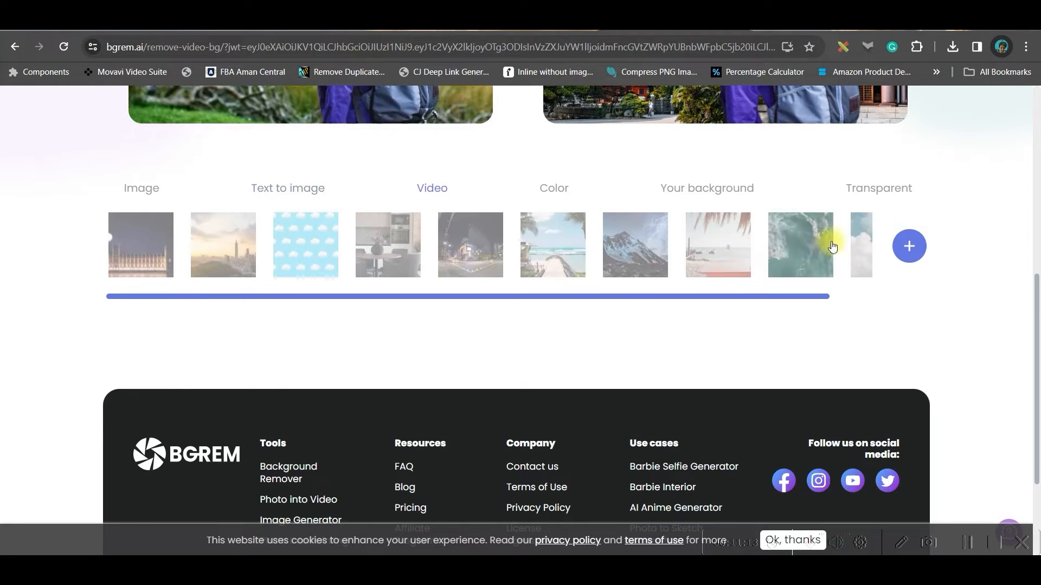
pyautogui.click(438, 327)
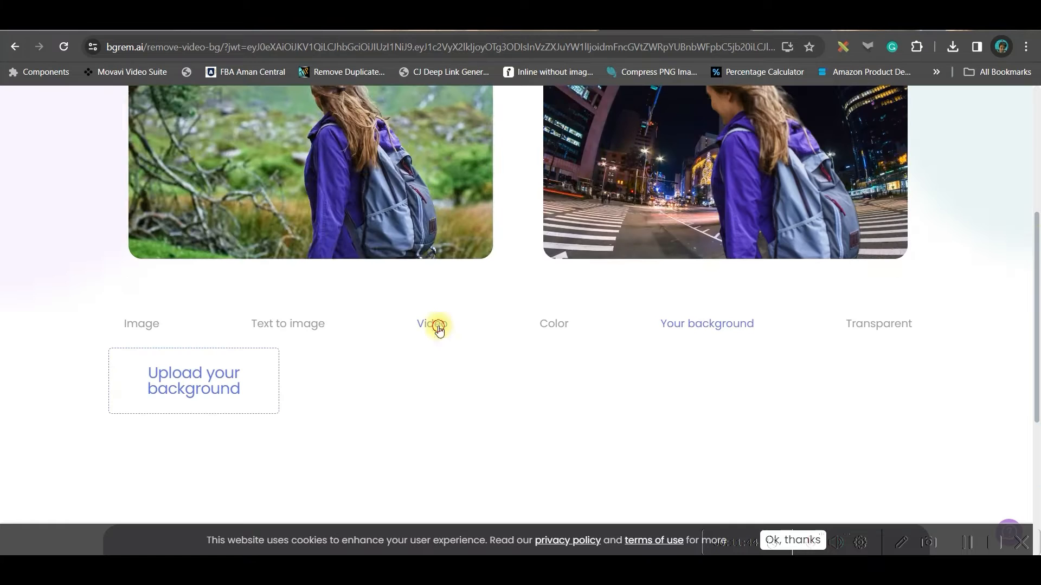
pyautogui.scroll(3, 783, 254)
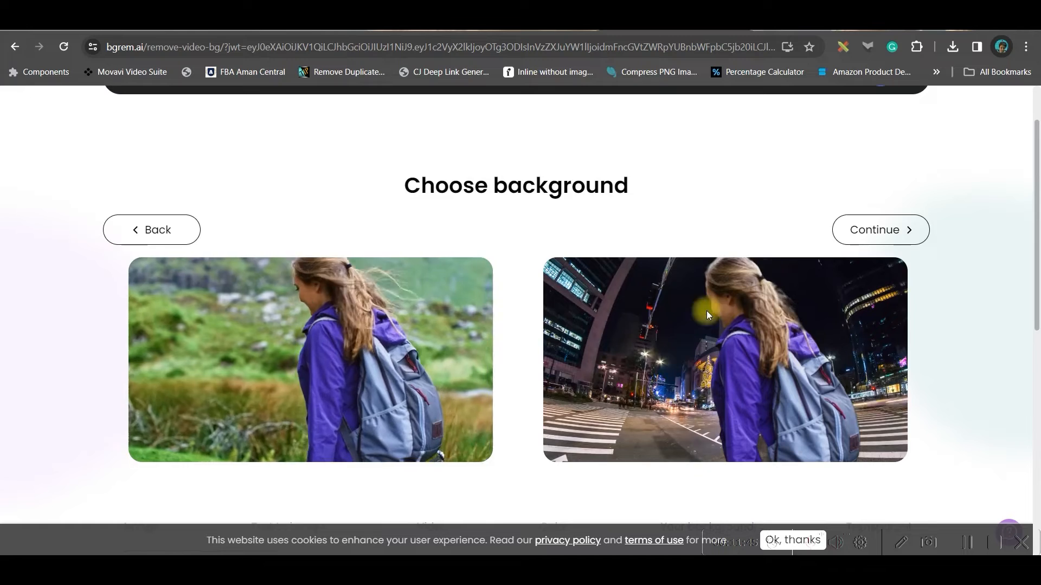
pyautogui.click(895, 235)
# Apply a vivid, high-contrast filter to the hiker video.
pyautogui.scroll(-3, 867, 345)
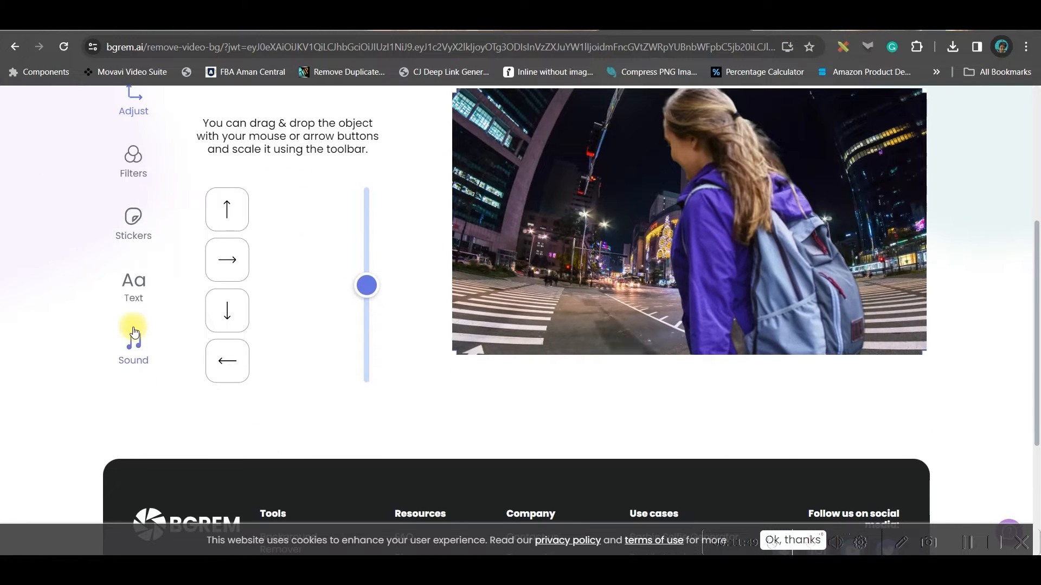
pyautogui.scroll(3, 135, 331)
pyautogui.click(144, 362)
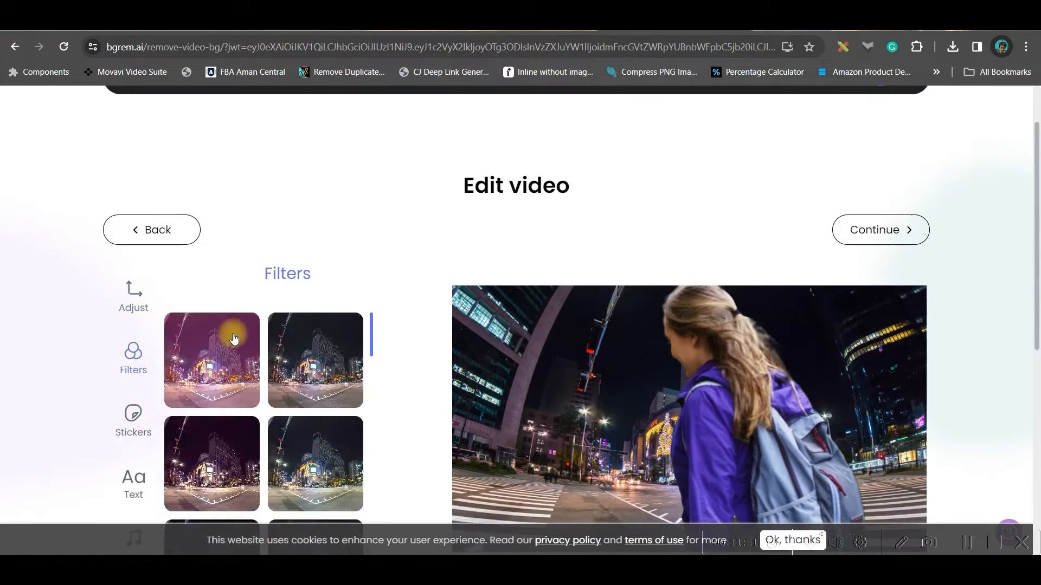
pyautogui.click(245, 437)
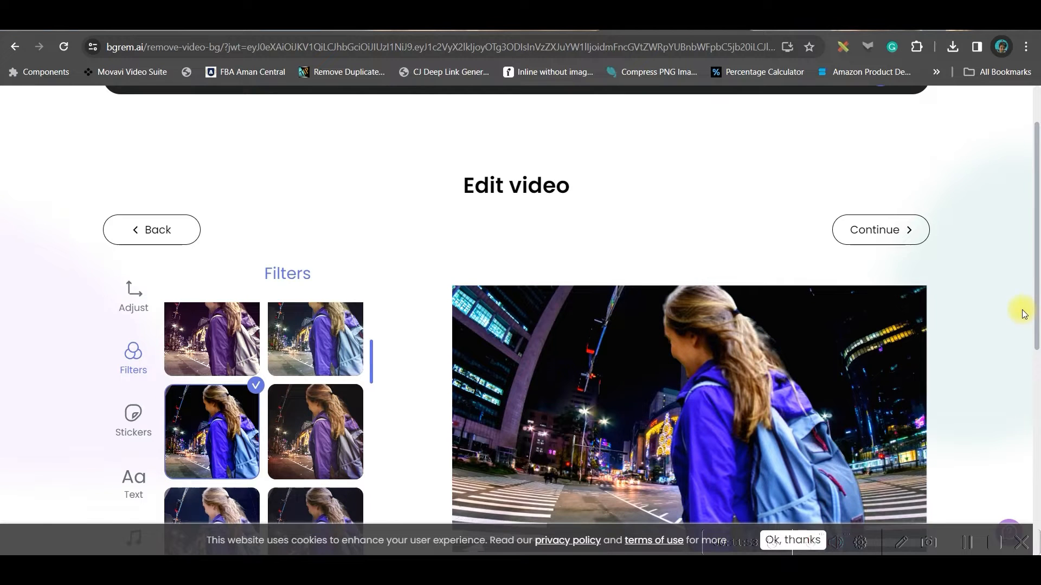
# Look through the sticker, text and soundtrack options for the edited video.
pyautogui.scroll(-2, 1019, 311)
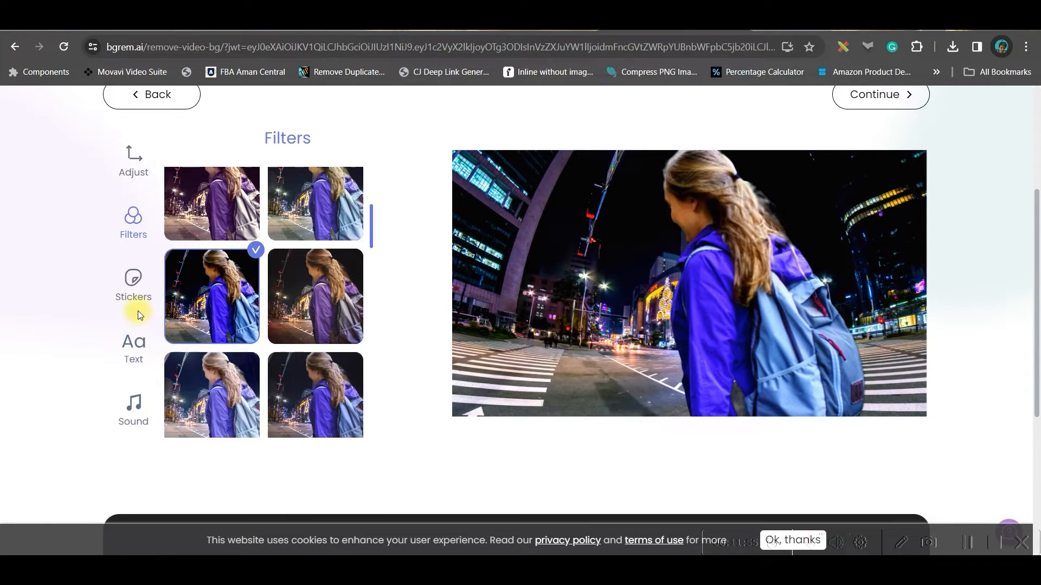
pyautogui.click(141, 297)
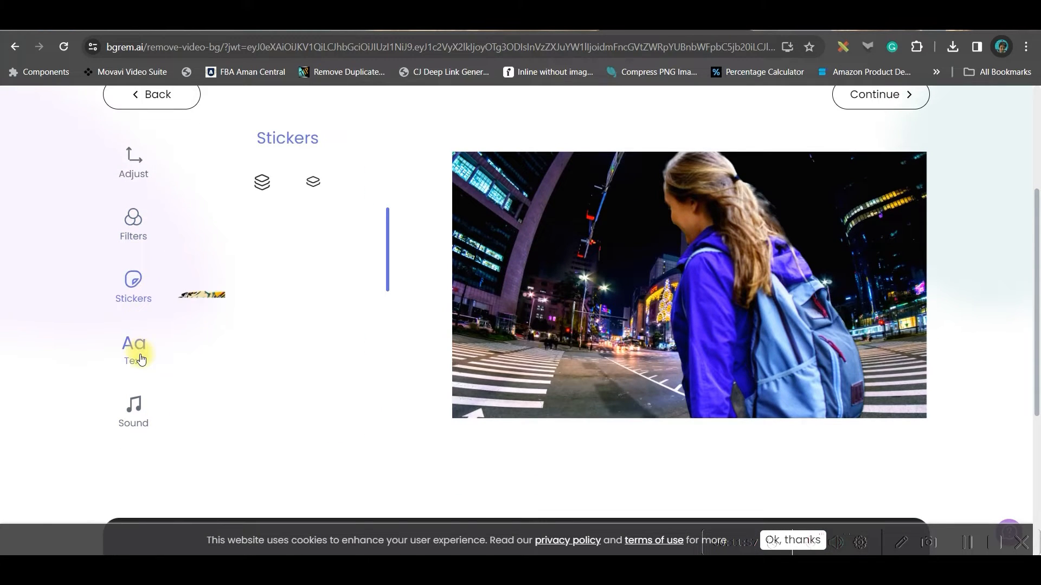
pyautogui.click(140, 360)
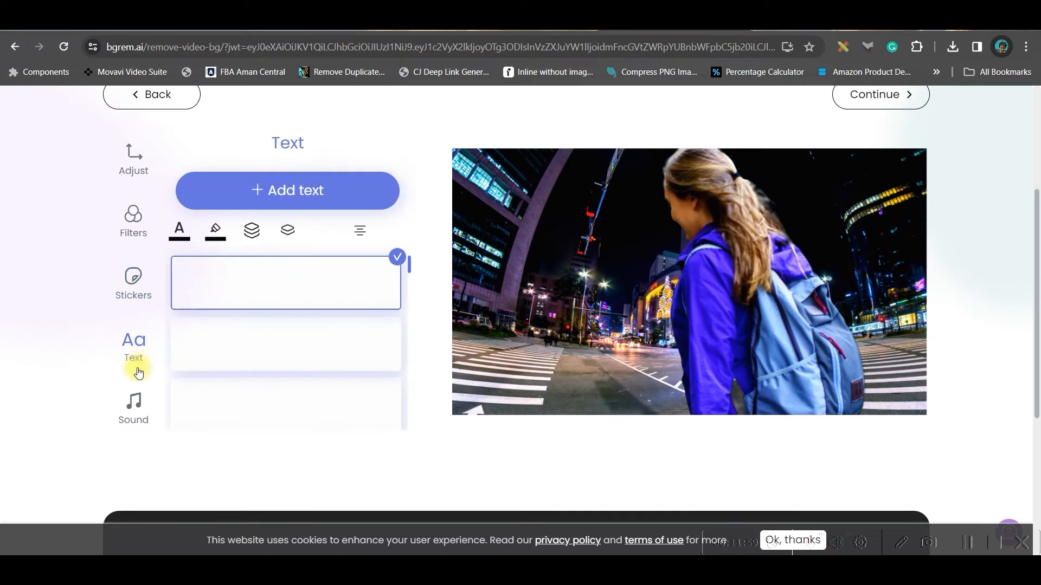
pyautogui.click(129, 414)
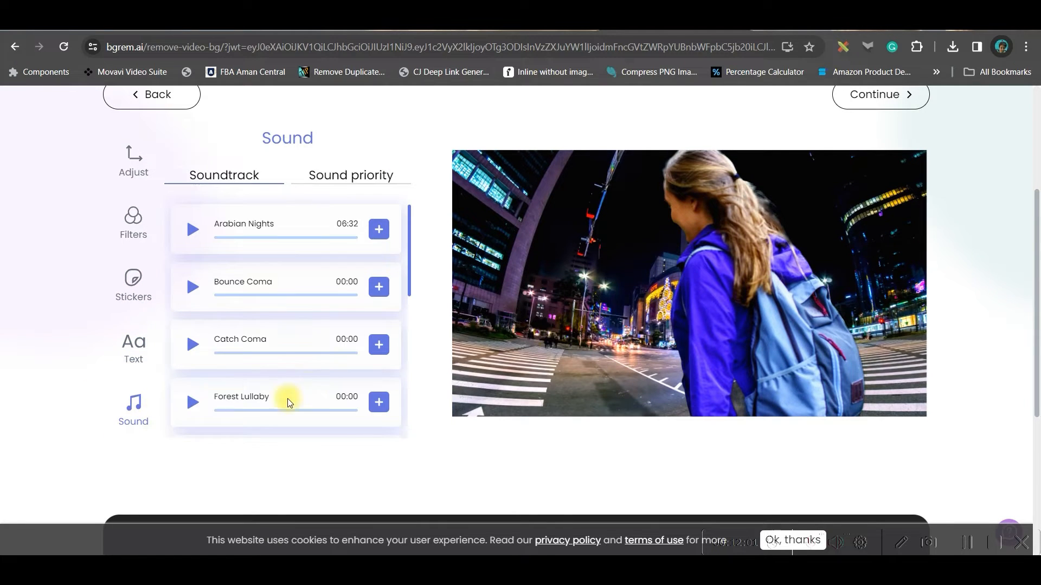
pyautogui.scroll(-4, 288, 403)
# Continue to the export parameters, set the final video's quality to Optimal with MP4 format, and confirm.
pyautogui.scroll(8, 302, 343)
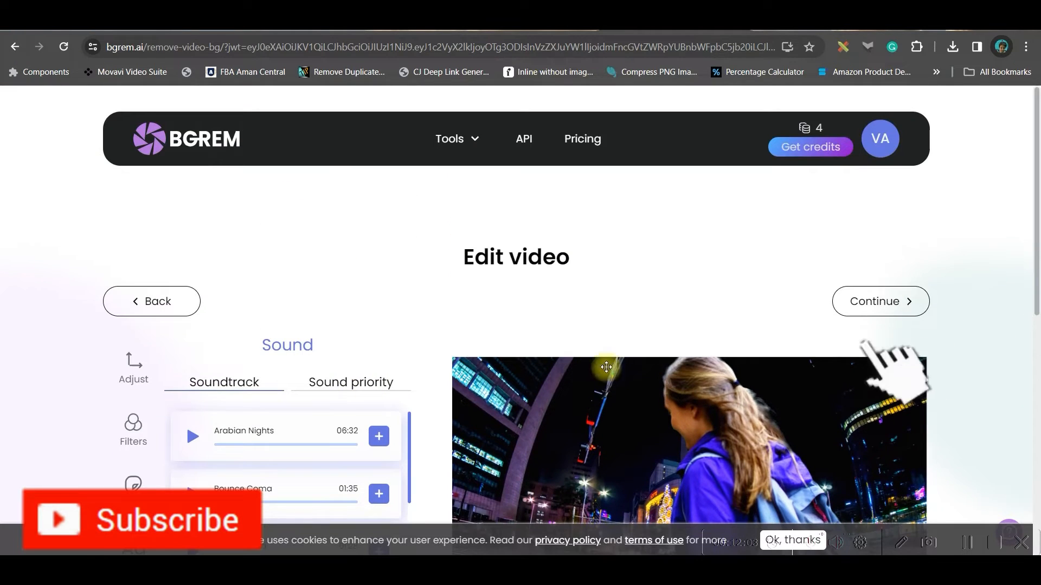
pyautogui.click(892, 304)
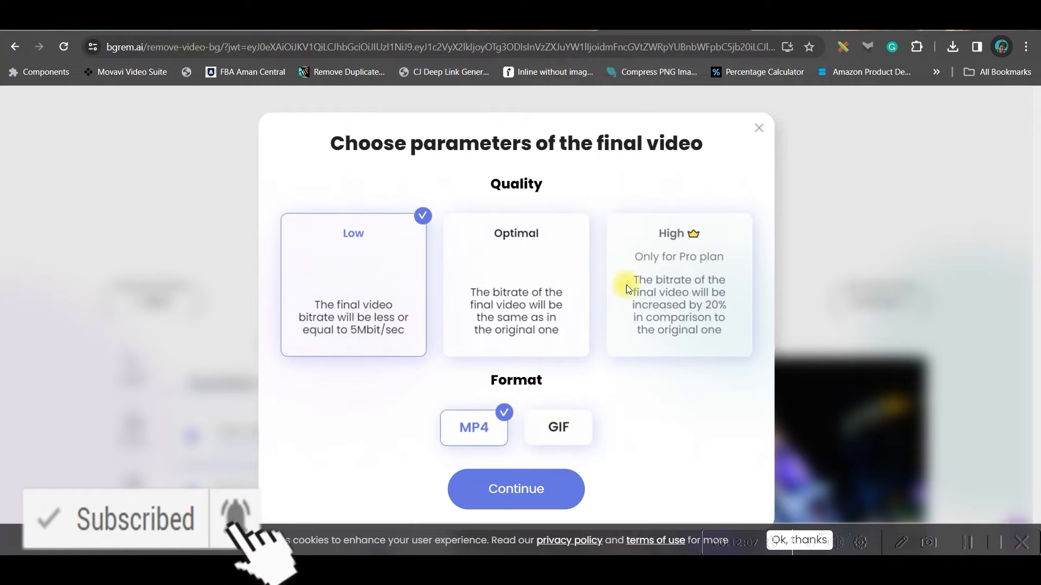
pyautogui.click(540, 303)
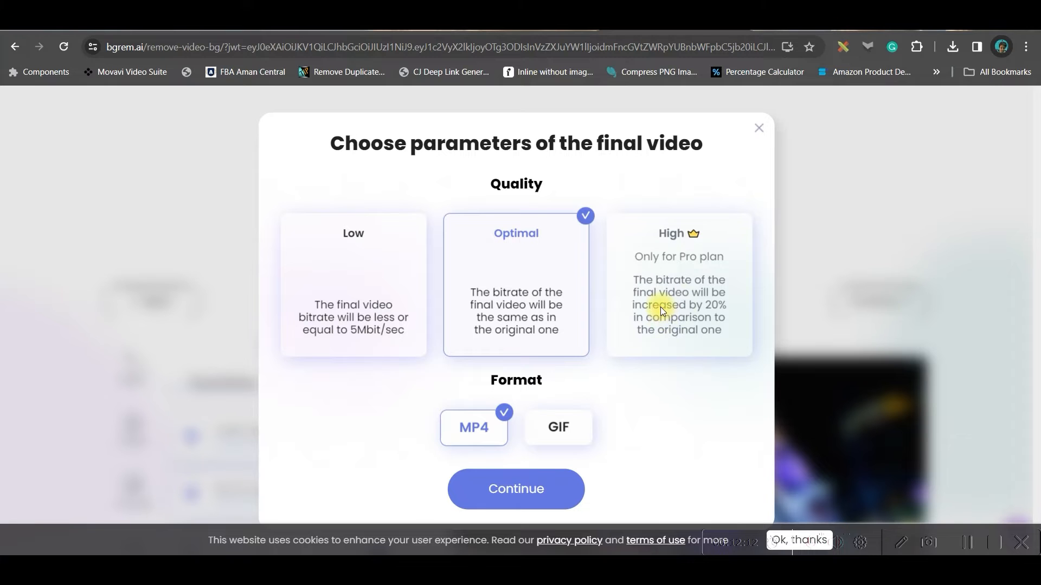
pyautogui.click(491, 484)
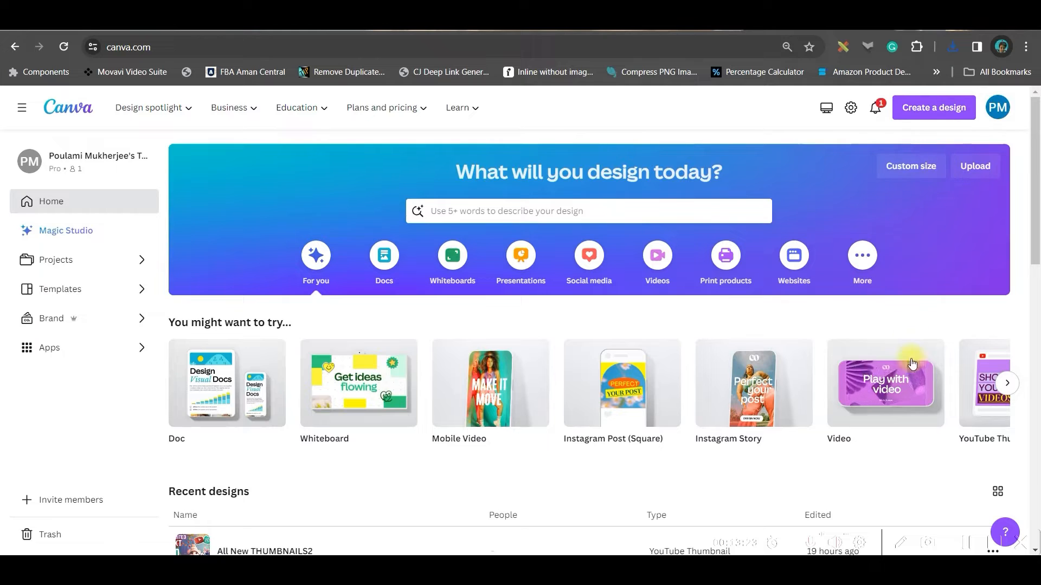
# Create a new Video design in Canva and upload the hiker clip into it.
pyautogui.click(894, 382)
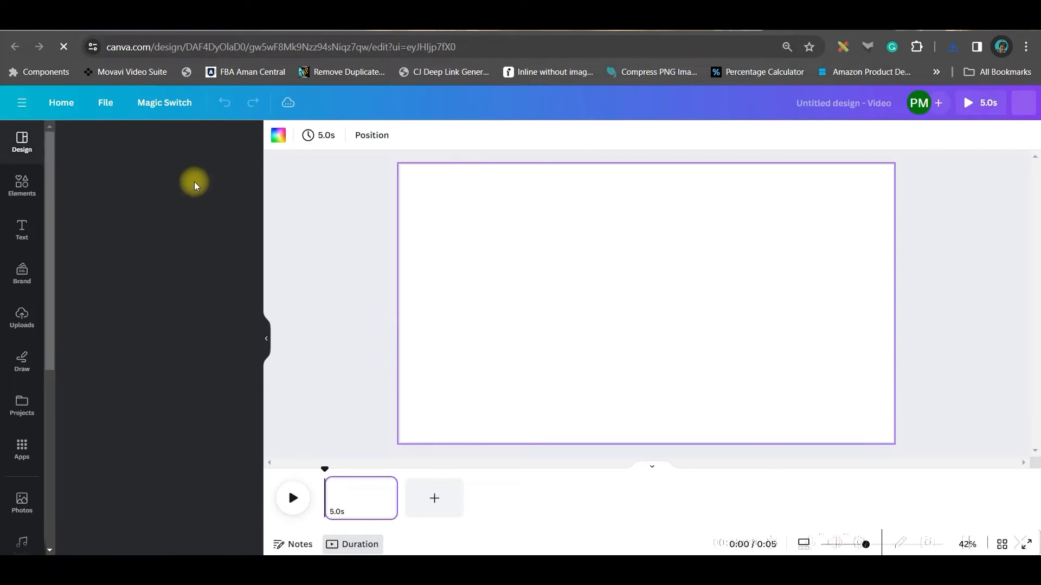
pyautogui.click(21, 317)
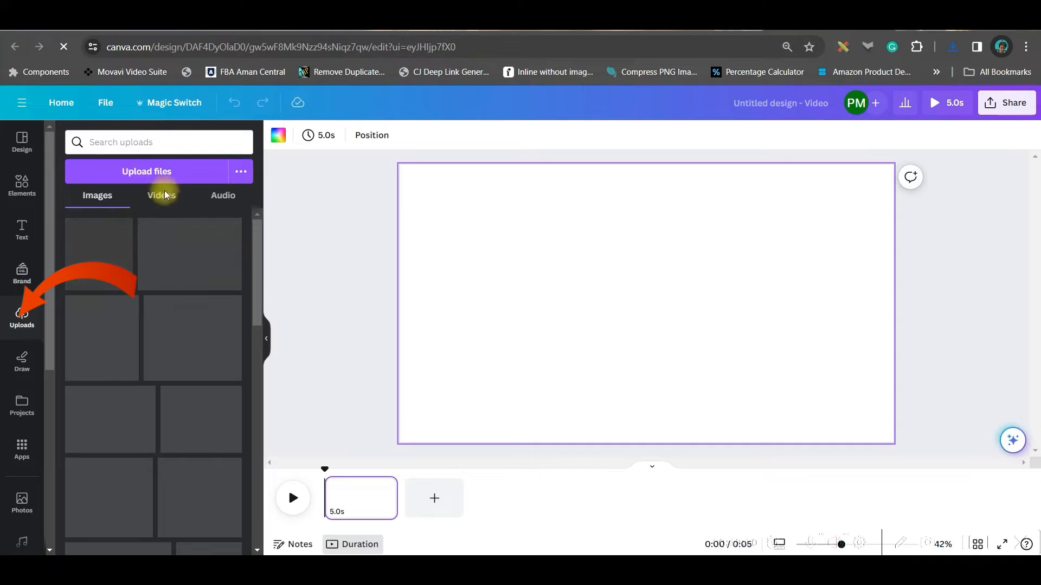
pyautogui.click(189, 172)
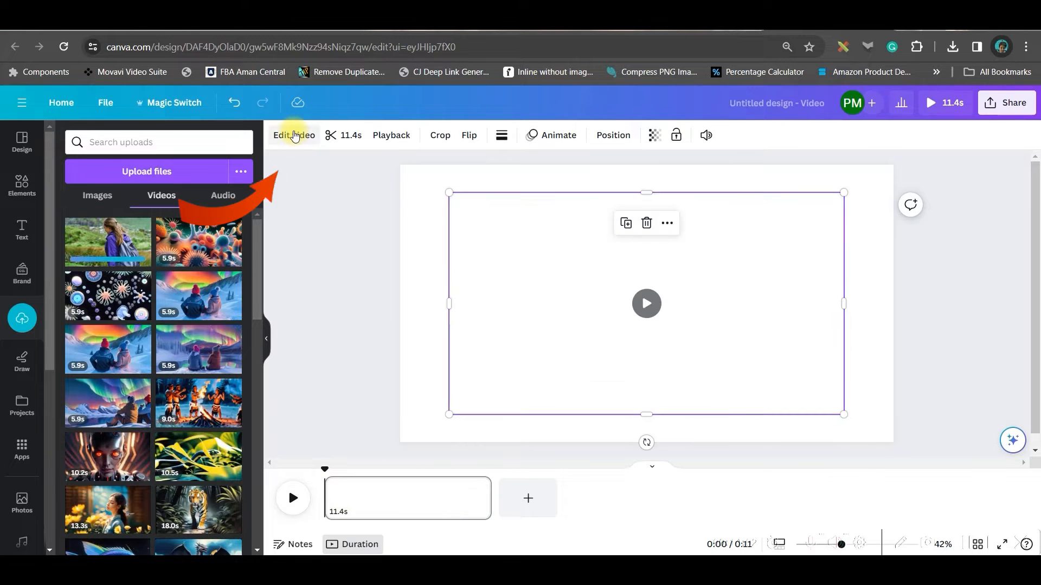
# Remove the hiker clip's background with the Background Remover effect.
pyautogui.click(293, 136)
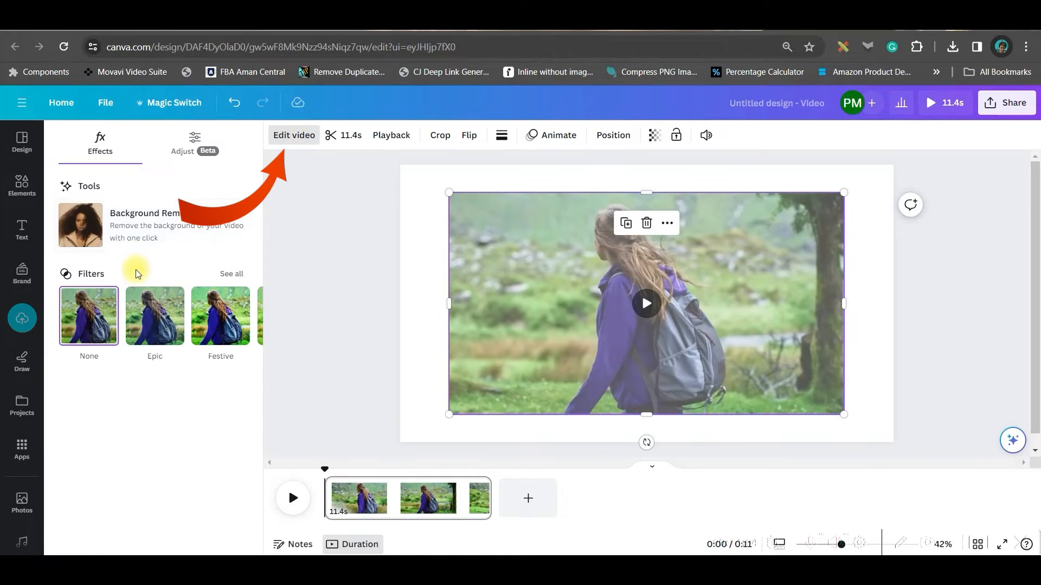
pyautogui.click(147, 222)
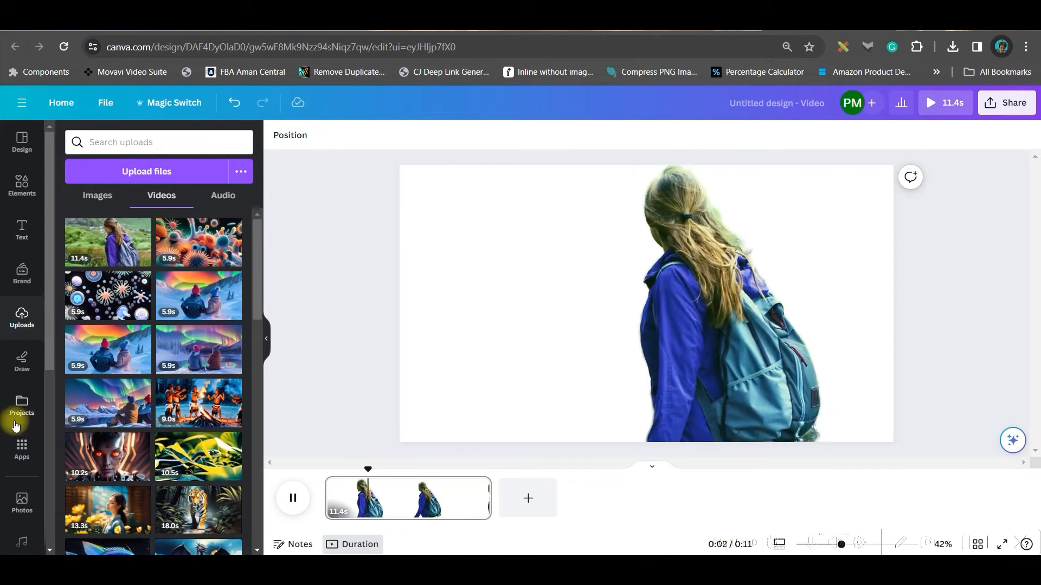
# Add the recently used aerial coastline video, set it as the page background, and play the result.
pyautogui.scroll(-3, 19, 428)
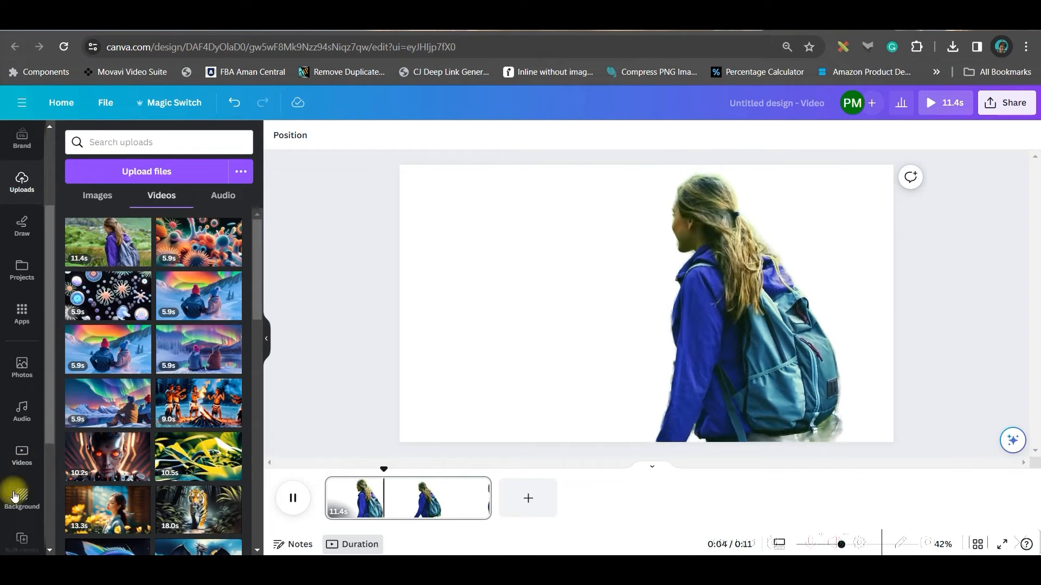
pyautogui.click(17, 457)
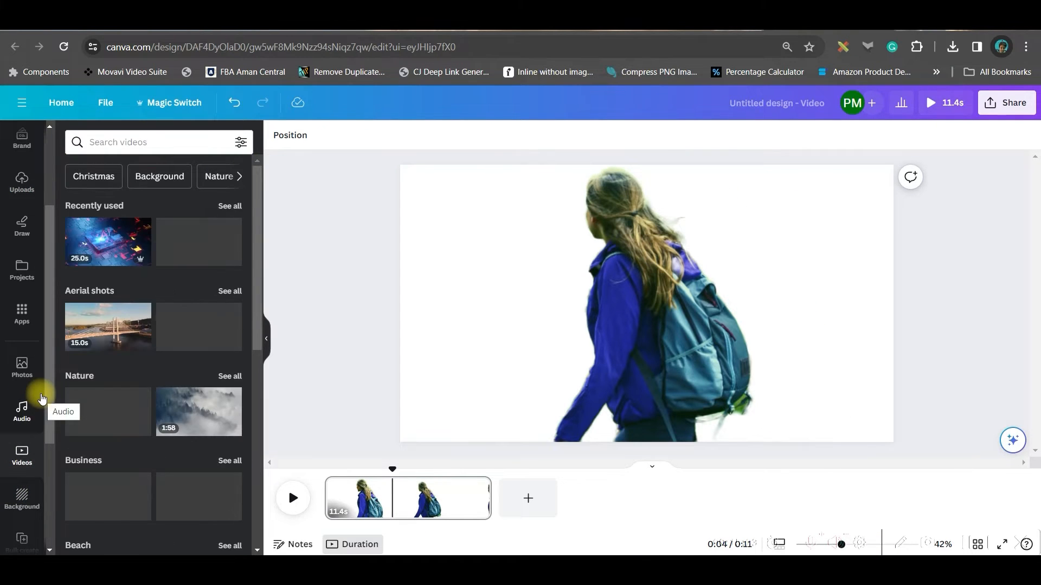
pyautogui.click(186, 239)
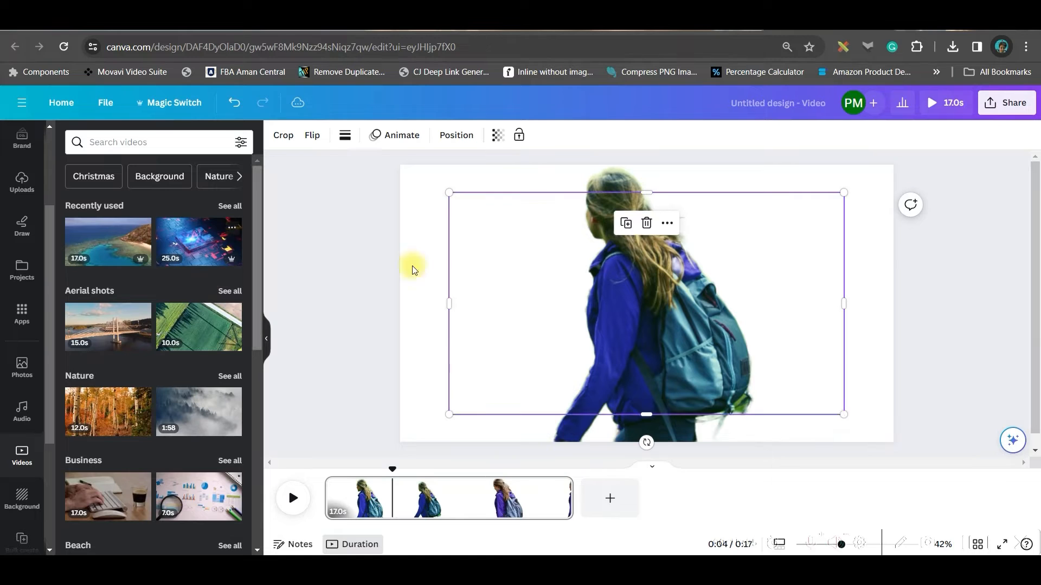
pyautogui.rightClick(775, 234)
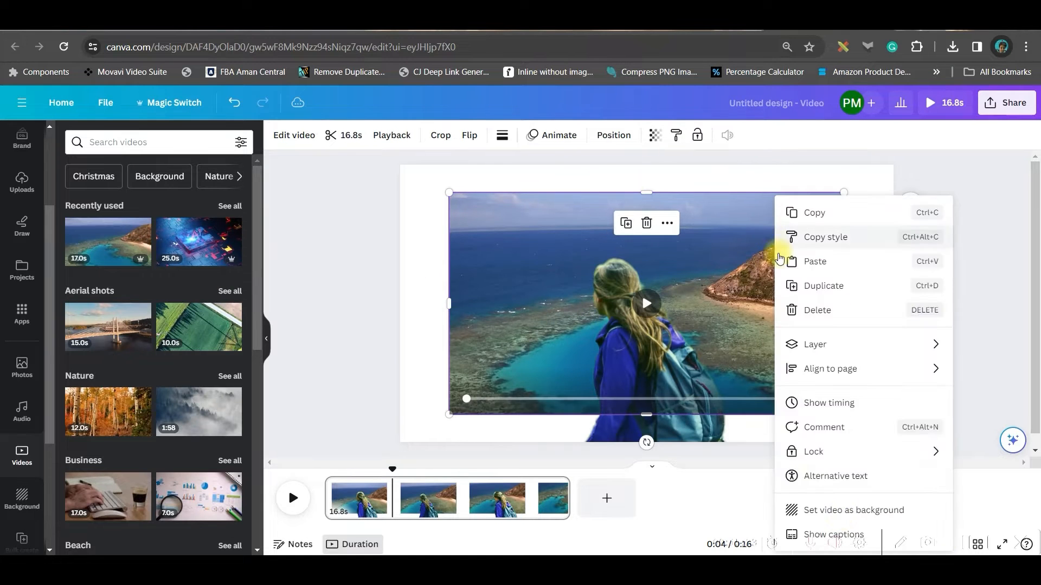
pyautogui.click(848, 506)
pyautogui.click(282, 501)
pyautogui.click(282, 503)
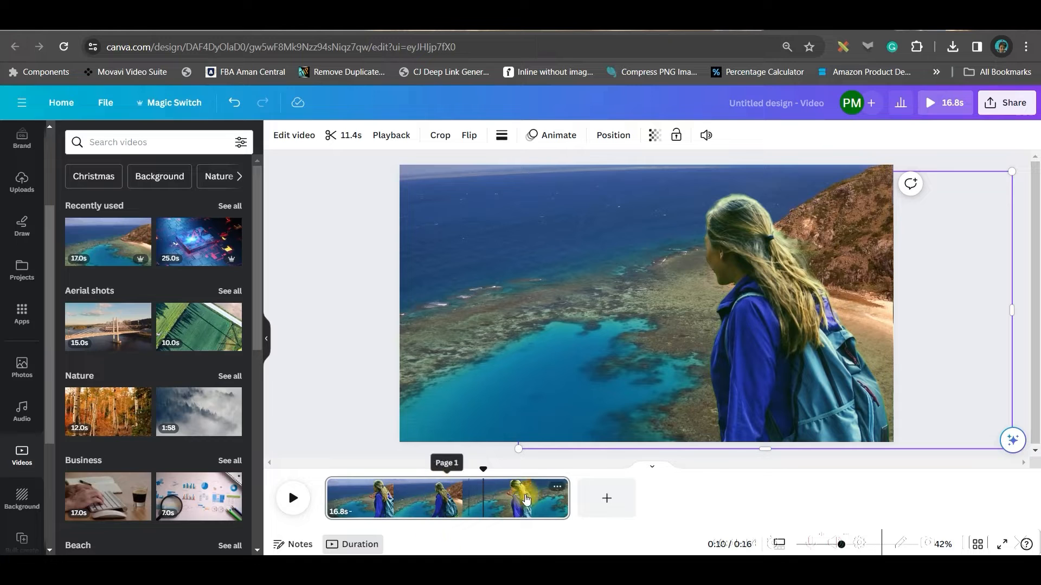
# Duplicate the first page and delete the coastline background video from the copy.
pyautogui.click(556, 486)
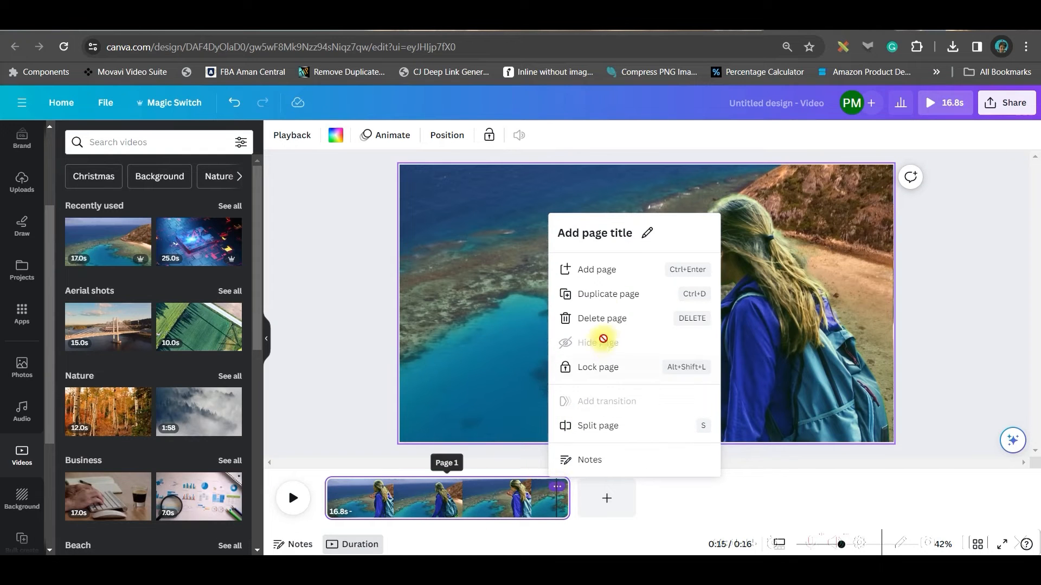
pyautogui.click(622, 296)
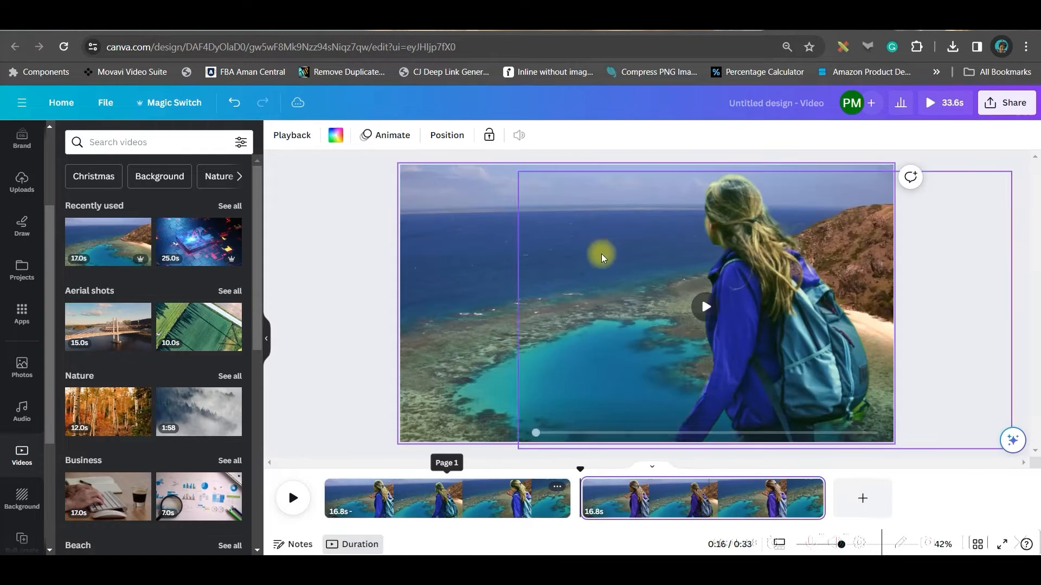
pyautogui.click(442, 242)
pyautogui.press('Delete')
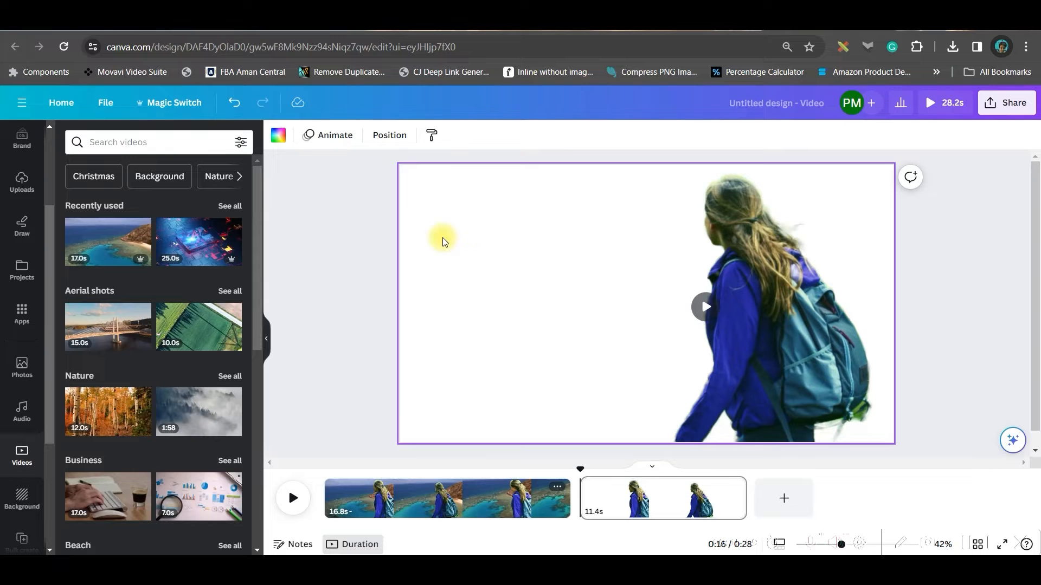
# Add the autumn birch forest video from the Nature category to the second page, set it as background, and play the result.
pyautogui.scroll(-3, 158, 393)
pyautogui.scroll(-1, 157, 393)
pyautogui.click(108, 208)
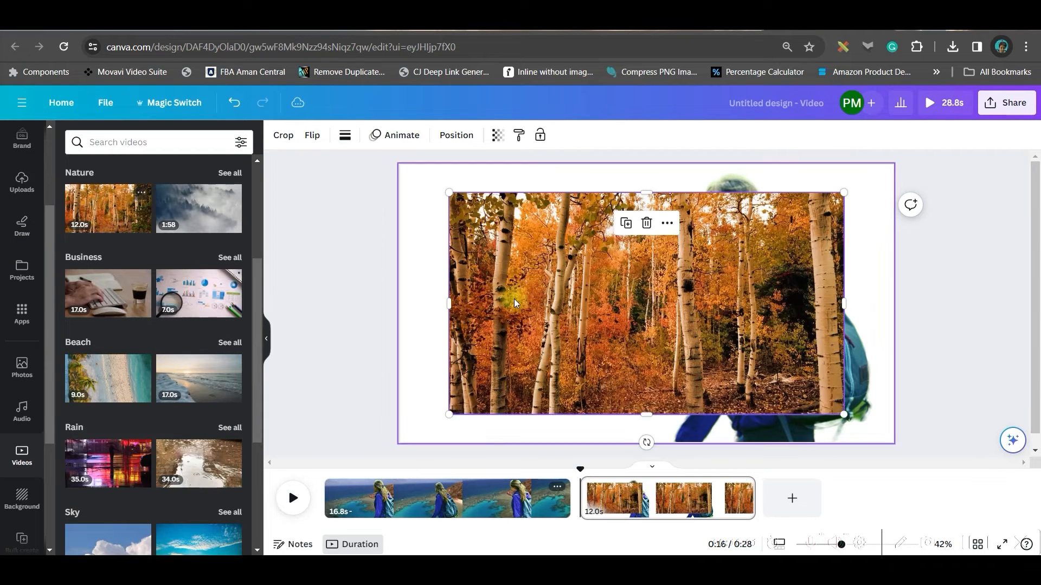
pyautogui.rightClick(516, 303)
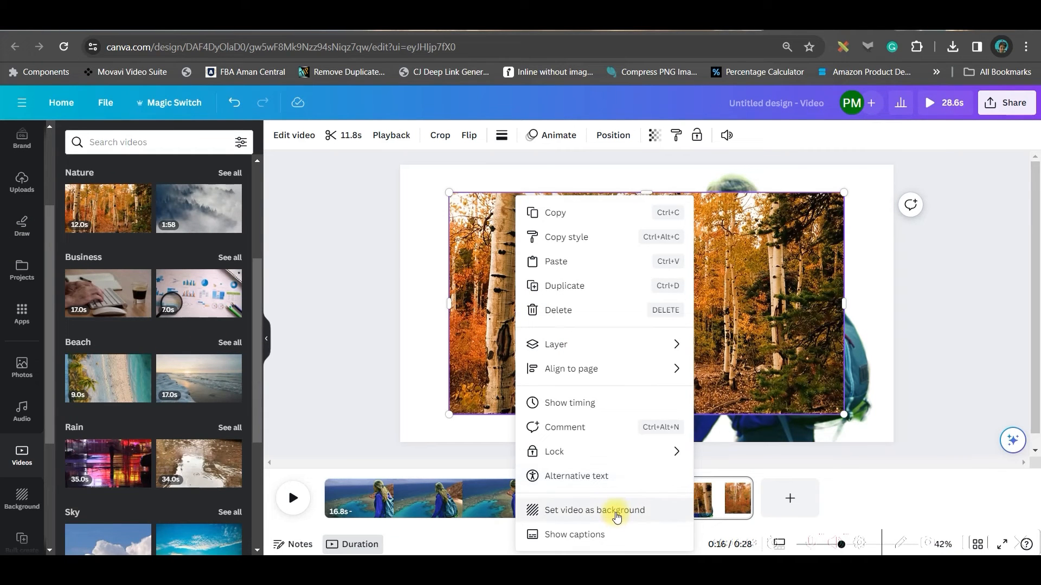
pyautogui.click(617, 512)
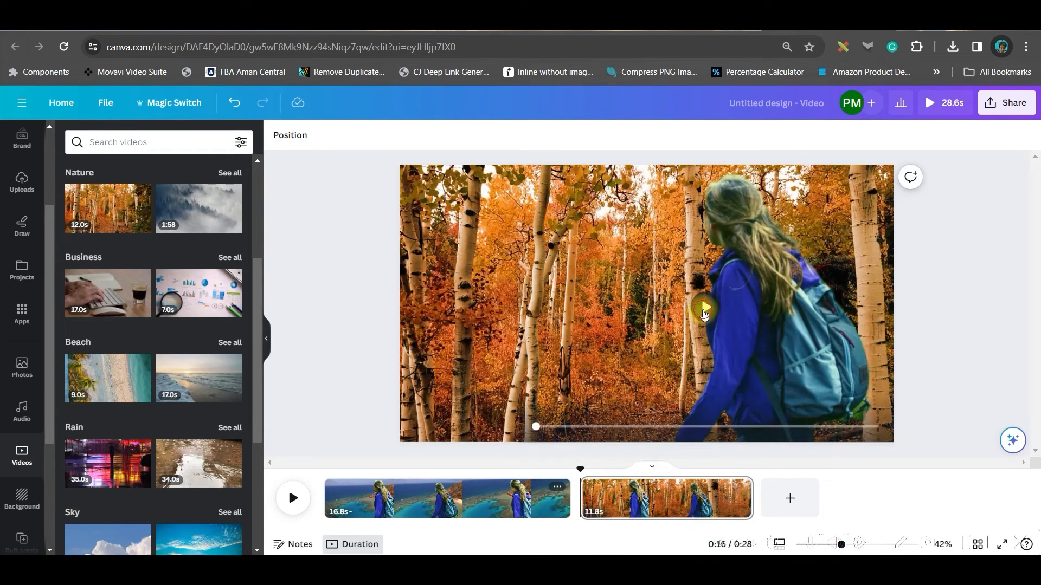
pyautogui.click(704, 310)
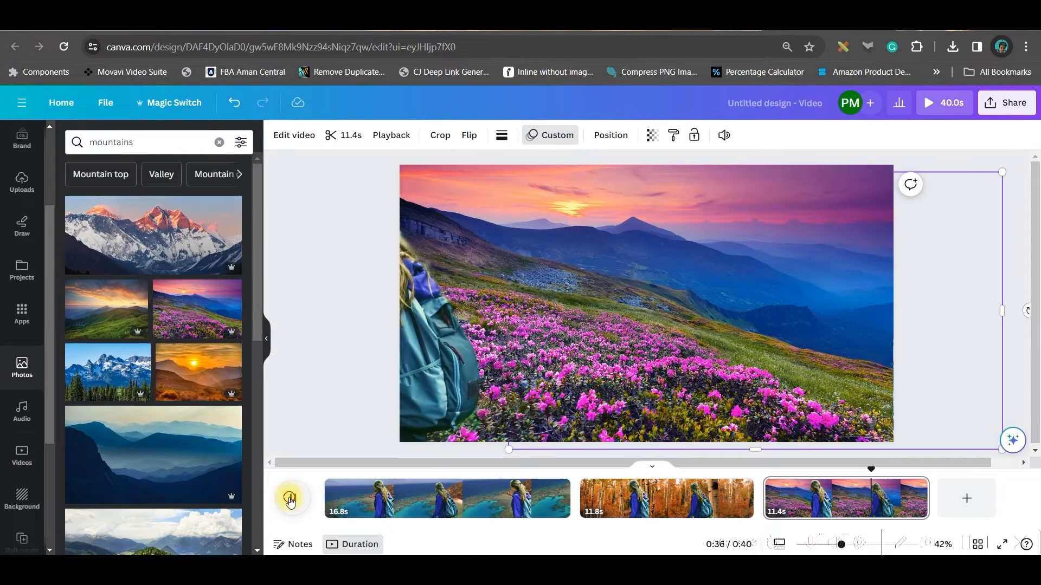
pyautogui.click(289, 499)
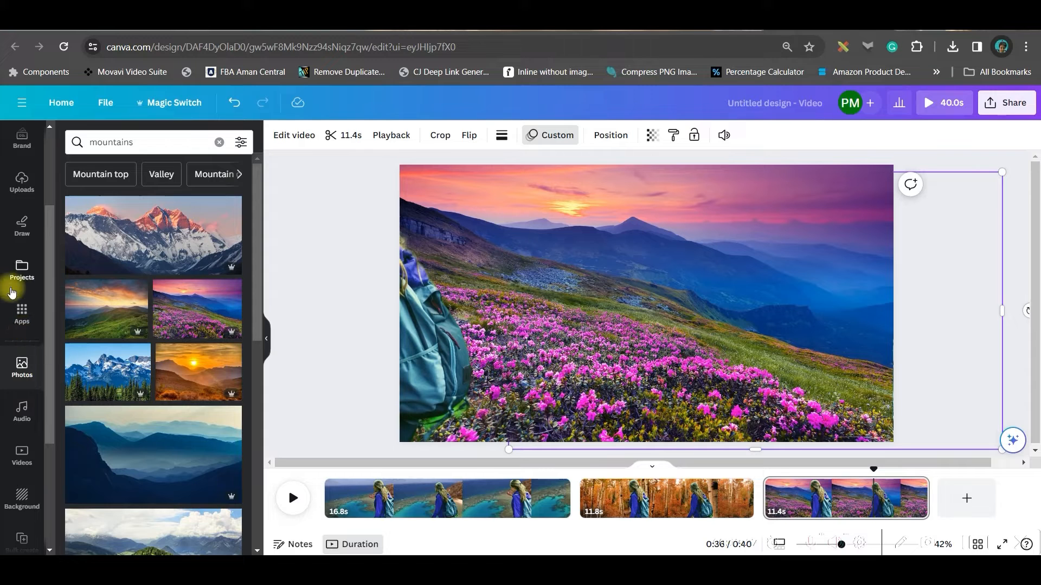
# Browse the available apps, the uploaded videos, images and audio, and the elements library.
pyautogui.click(20, 315)
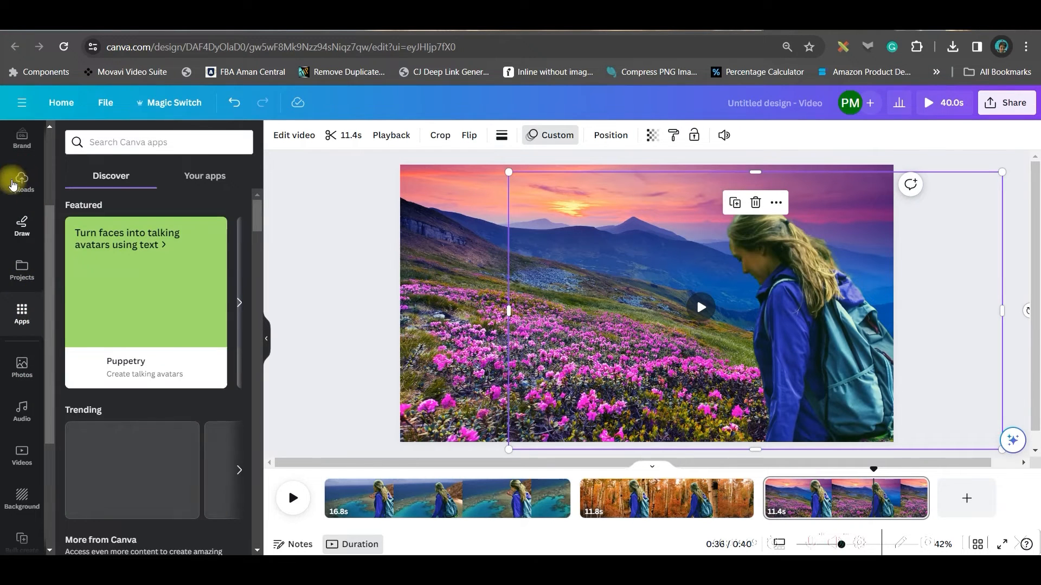
pyautogui.click(22, 185)
pyautogui.scroll(3, 54, 276)
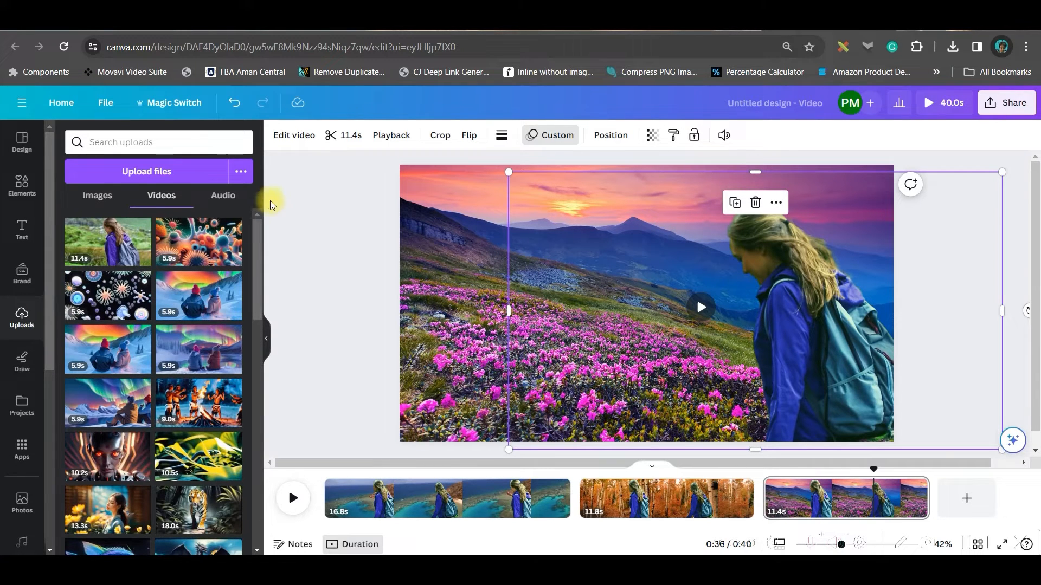
pyautogui.click(222, 195)
pyautogui.click(103, 196)
pyautogui.click(157, 196)
pyautogui.click(21, 184)
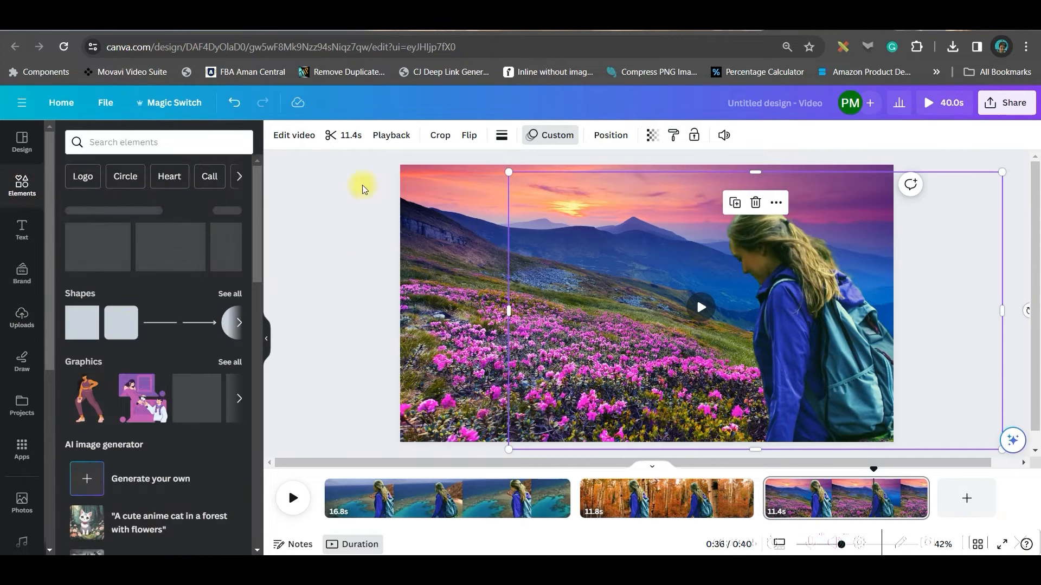
pyautogui.scroll(-10, 149, 460)
pyautogui.scroll(6, 149, 460)
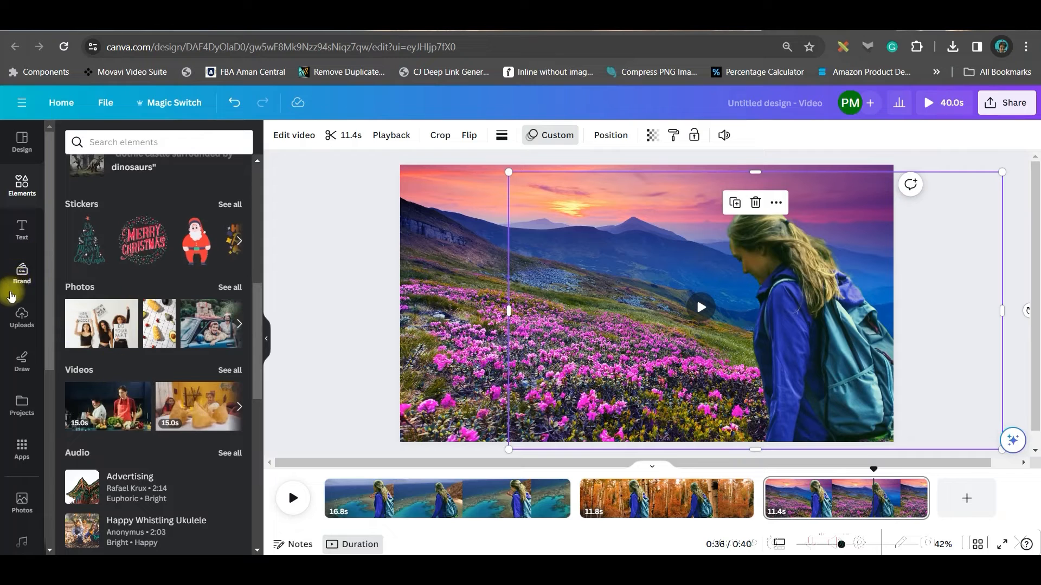
# Add a heading text to the flower meadow page and send it to the back, behind the hiker.
pyautogui.click(9, 232)
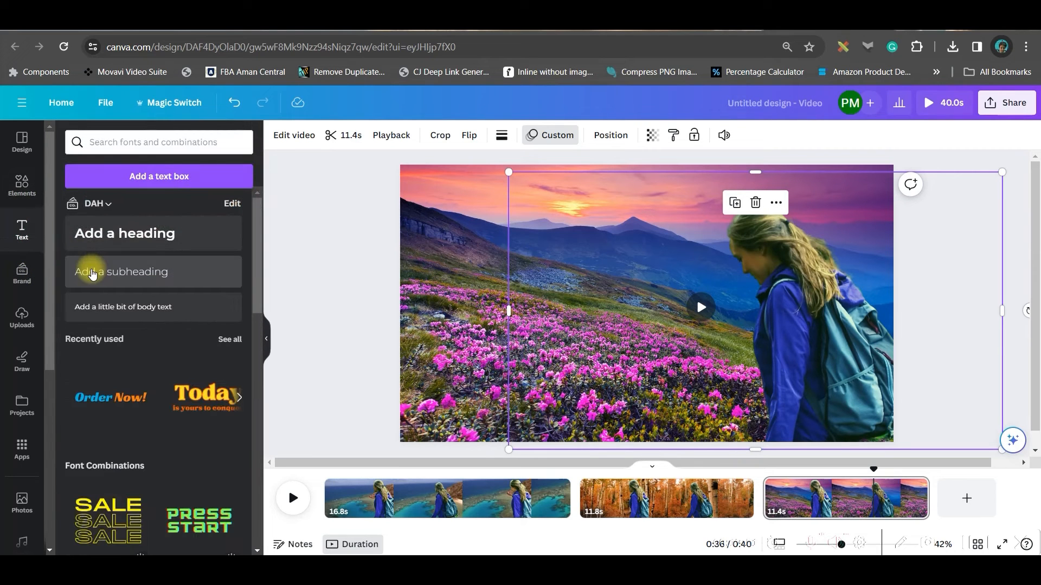
pyautogui.scroll(-5, 139, 399)
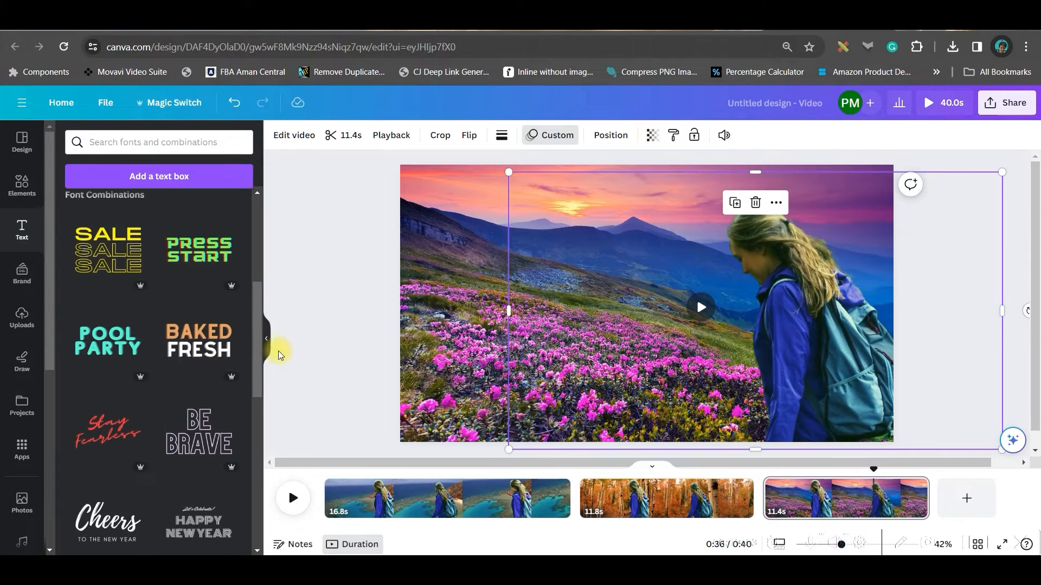
pyautogui.scroll(-8, 166, 396)
pyautogui.scroll(12, 167, 396)
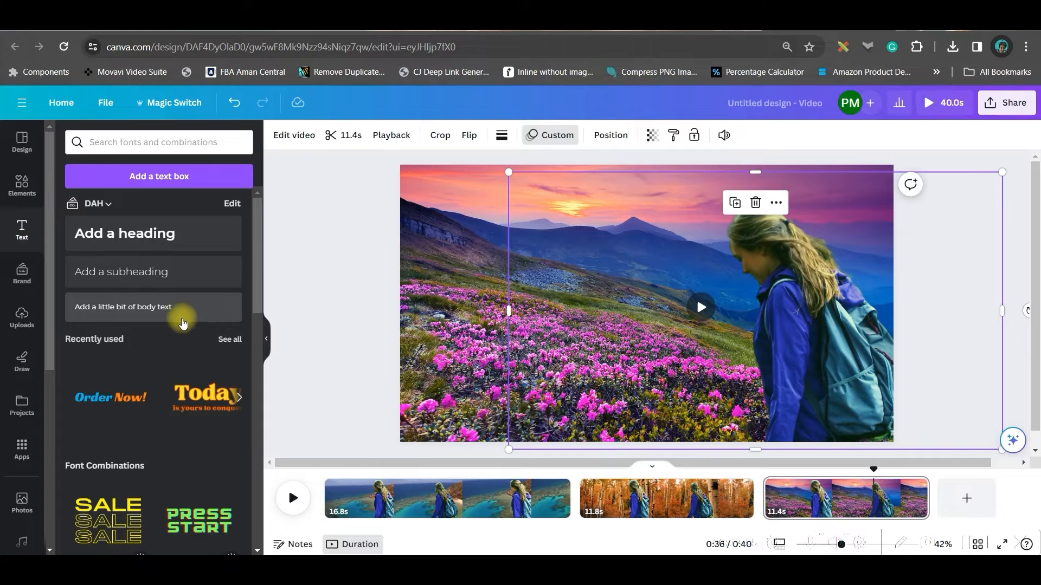
pyautogui.click(125, 233)
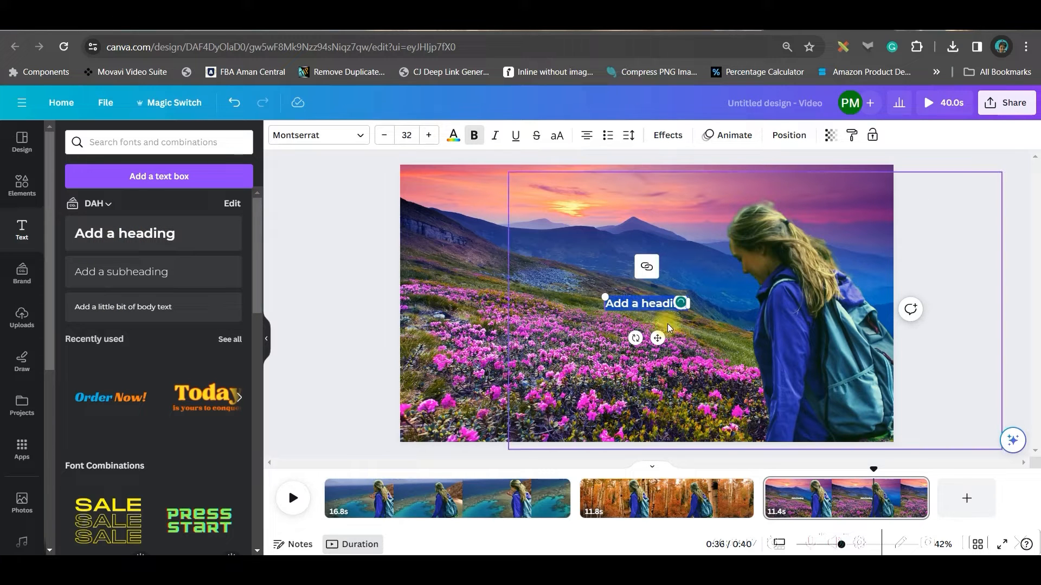
pyautogui.click(789, 135)
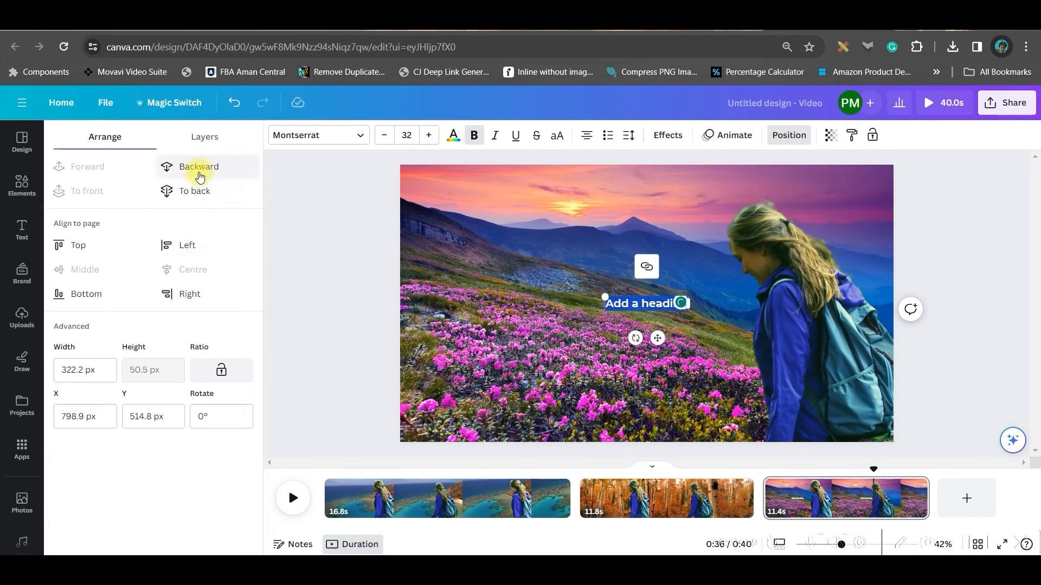
pyautogui.click(201, 190)
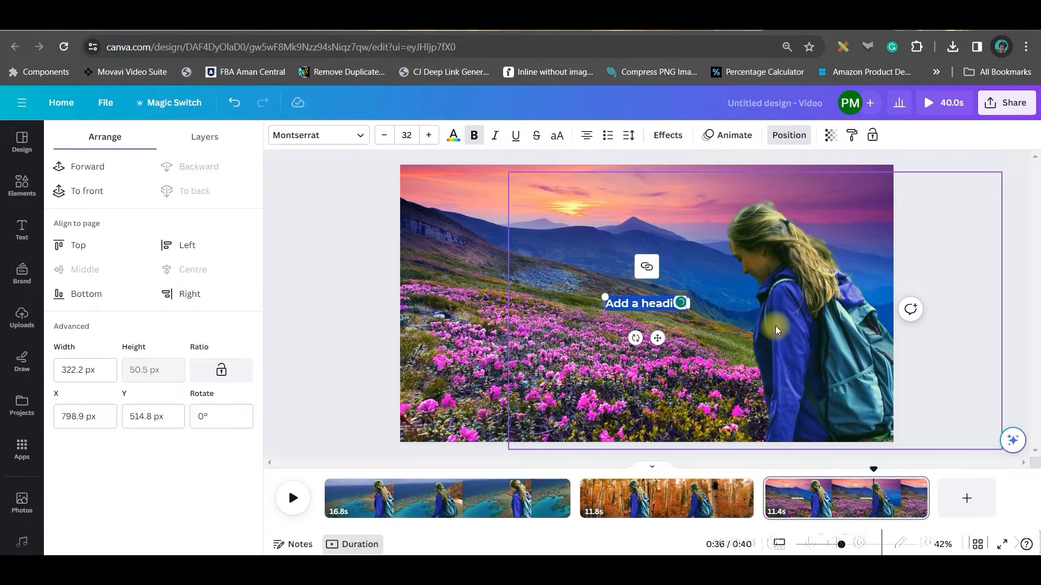
# Enlarge the heading to about size 183 across the page with the text VAGPE MEDIA, and apply the Neon effect.
pyautogui.moveTo(606, 295); pyautogui.dragTo(425, 225)
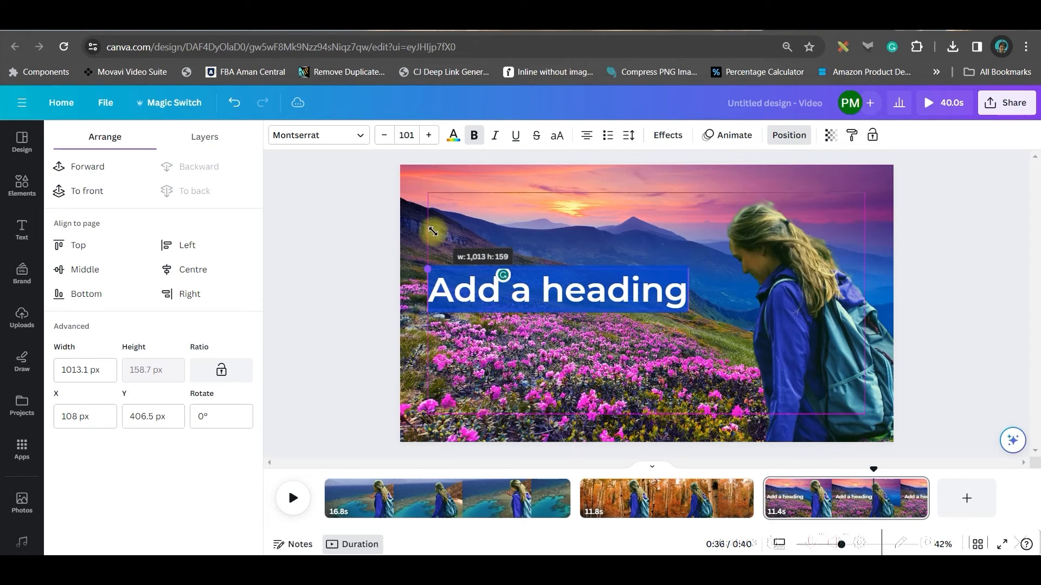
pyautogui.click(953, 241)
pyautogui.click(580, 290)
pyautogui.moveTo(445, 291); pyautogui.dragTo(412, 225)
pyautogui.moveTo(762, 280); pyautogui.dragTo(905, 326)
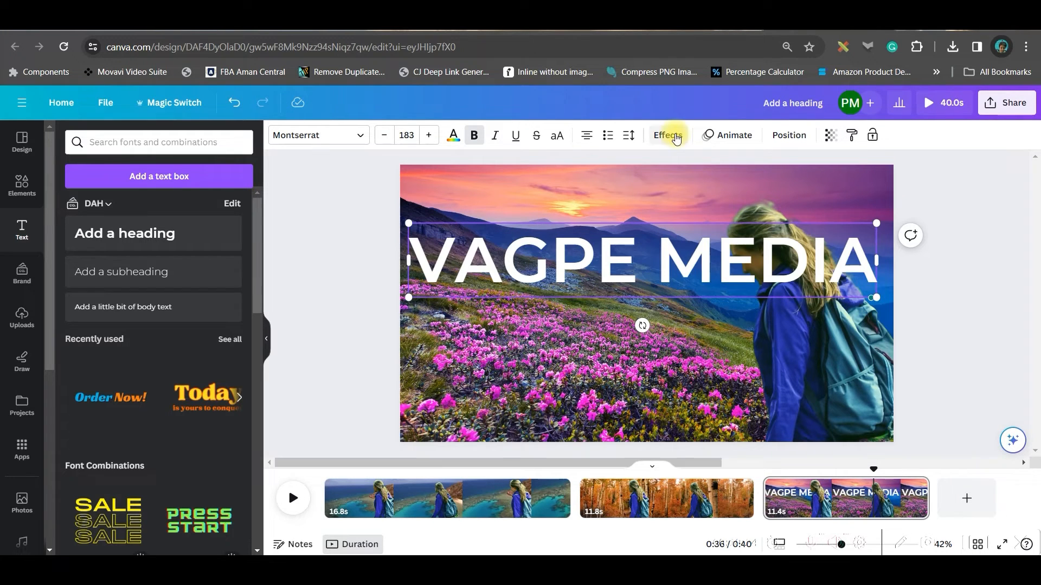
pyautogui.click(667, 135)
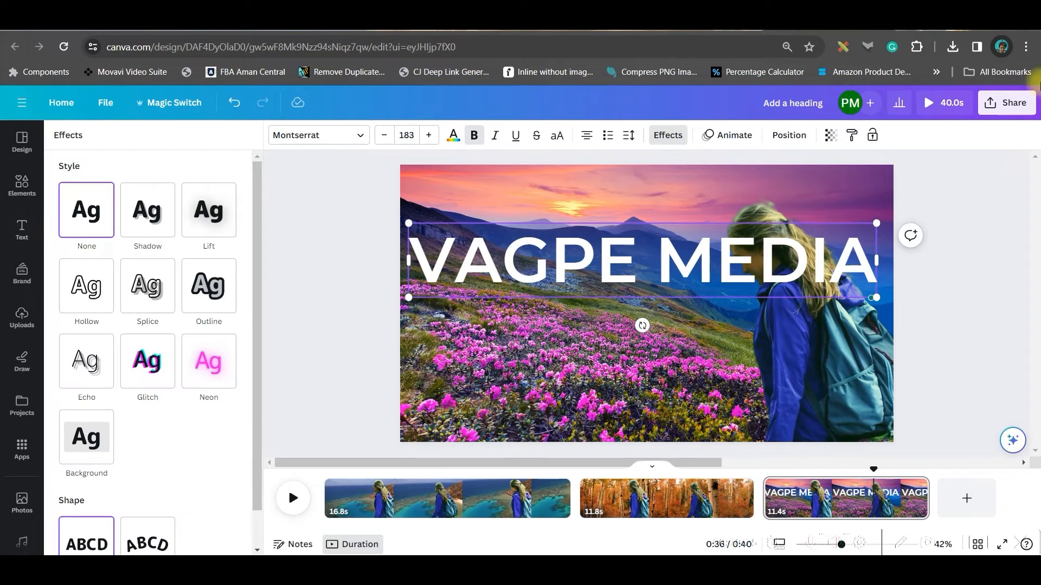
pyautogui.click(206, 357)
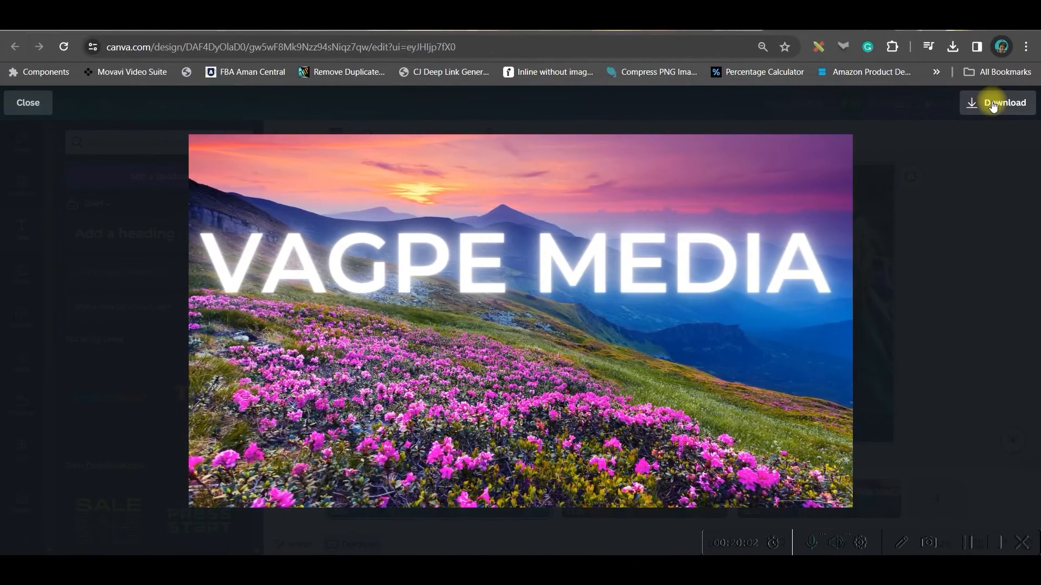
# Close the preview and limit the MP4 Video download to the current page, Page 1.
pyautogui.click(24, 103)
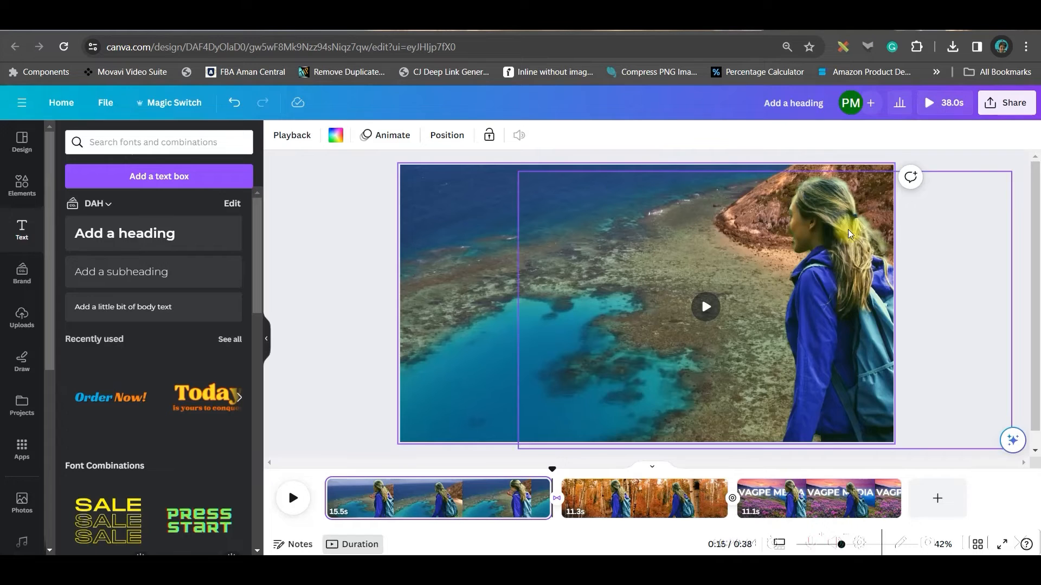
pyautogui.click(1014, 101)
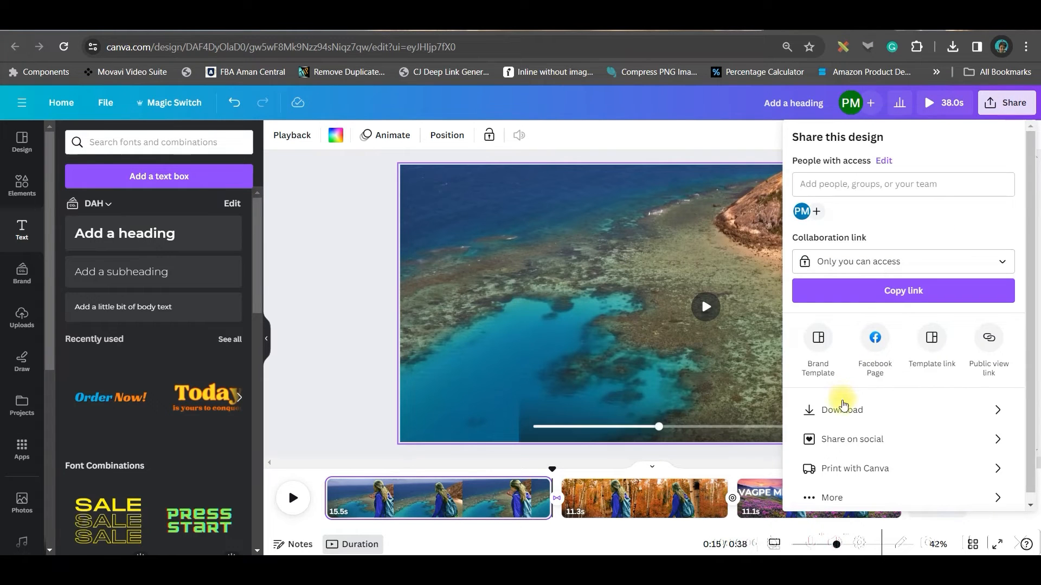
pyautogui.click(839, 408)
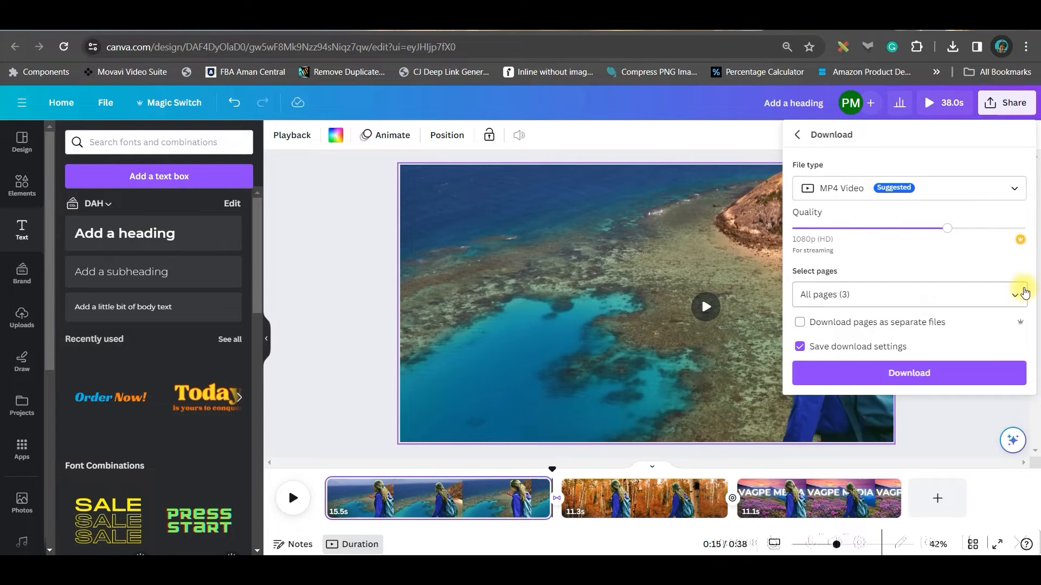
pyautogui.click(1018, 293)
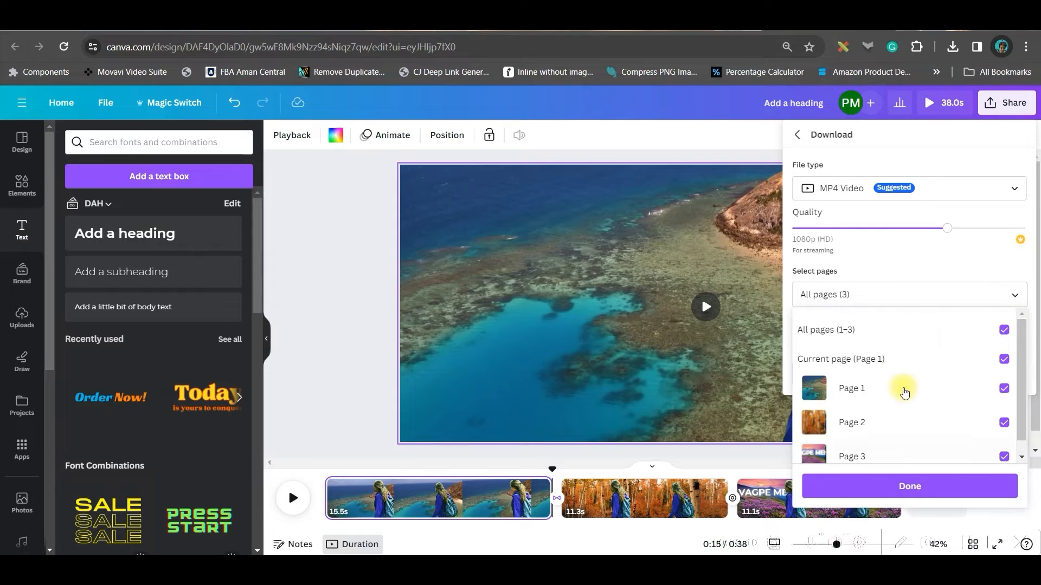
pyautogui.click(1005, 330)
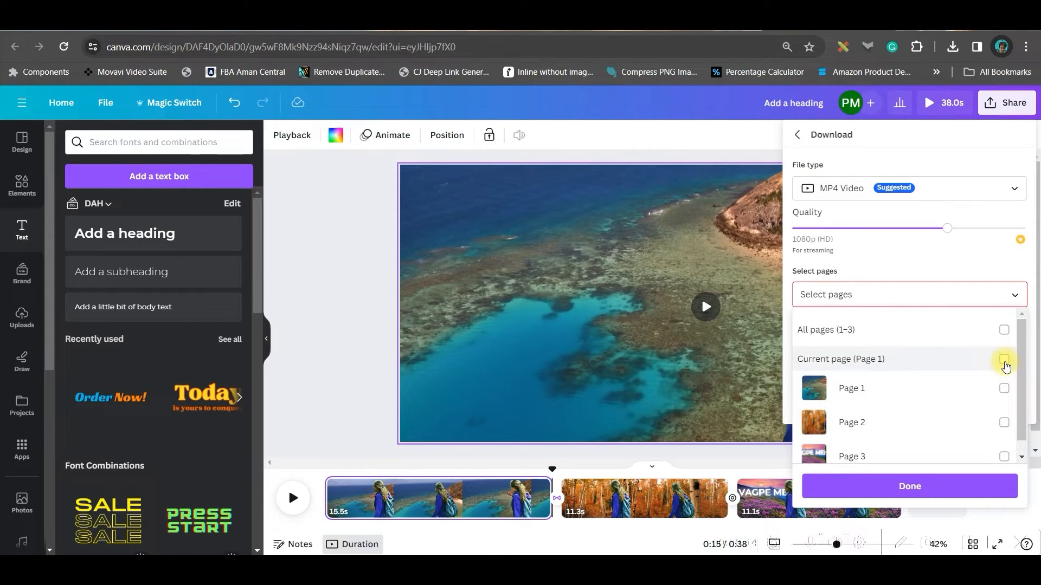
pyautogui.click(1004, 360)
pyautogui.click(939, 491)
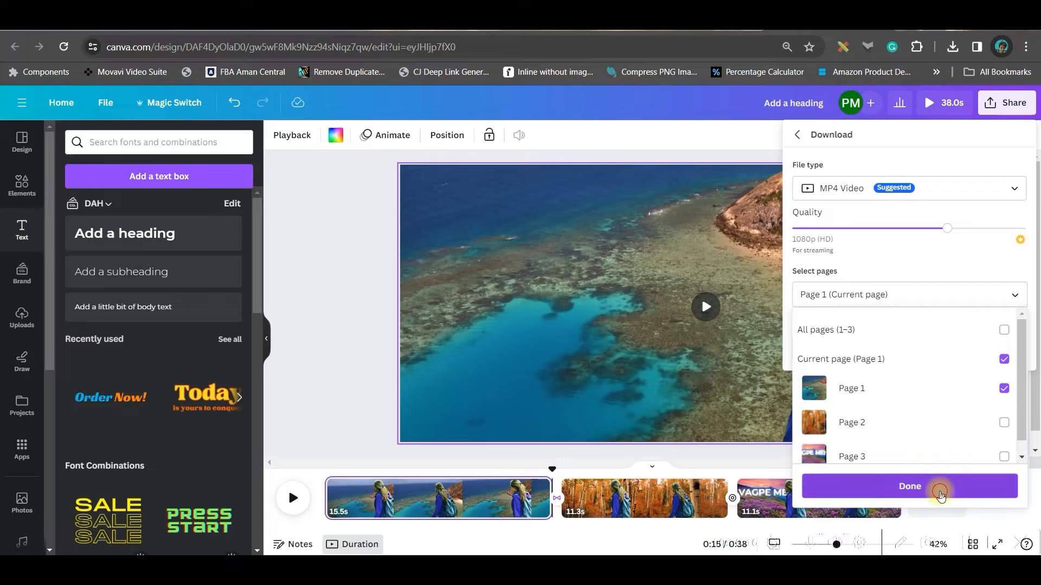